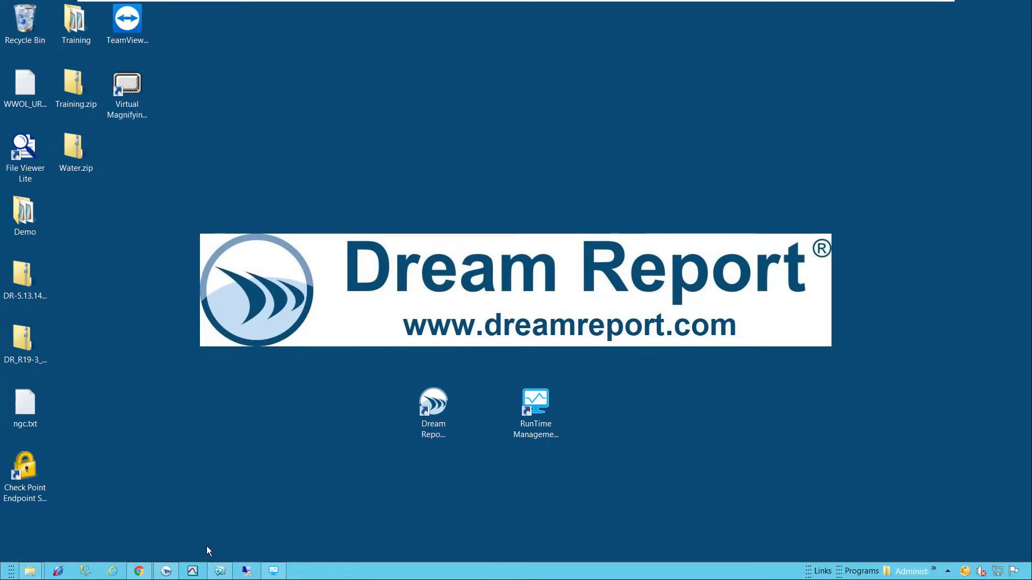
Copy the Batching Area Dashboard's share link to the clipboard in AVEVA Insight
click(144, 571)
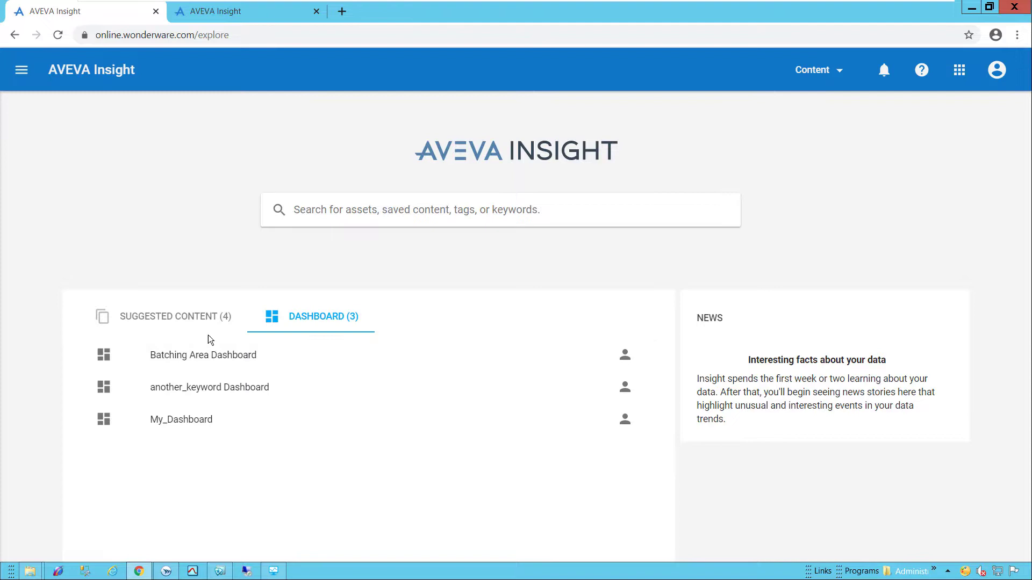
click(215, 357)
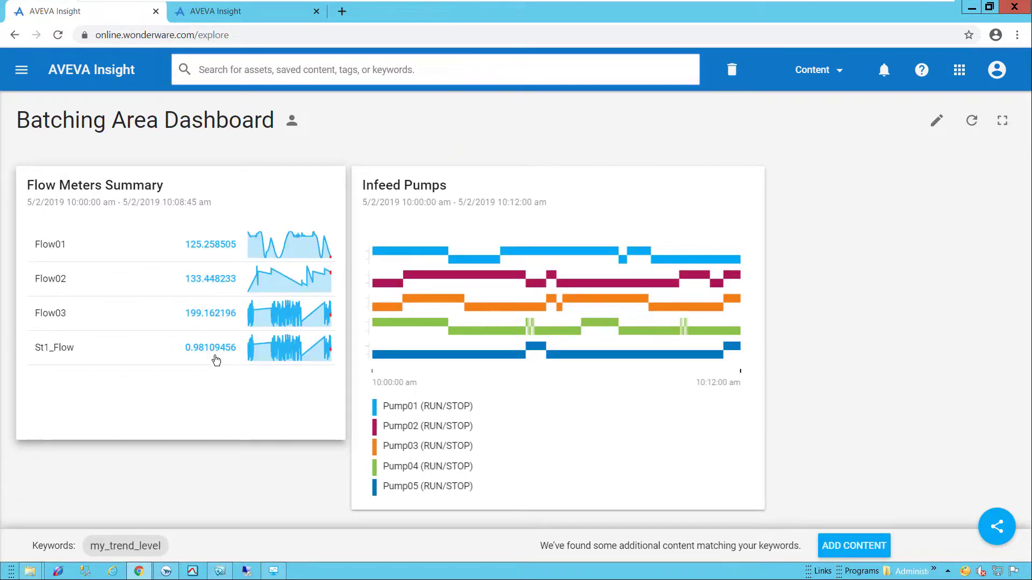
click(997, 528)
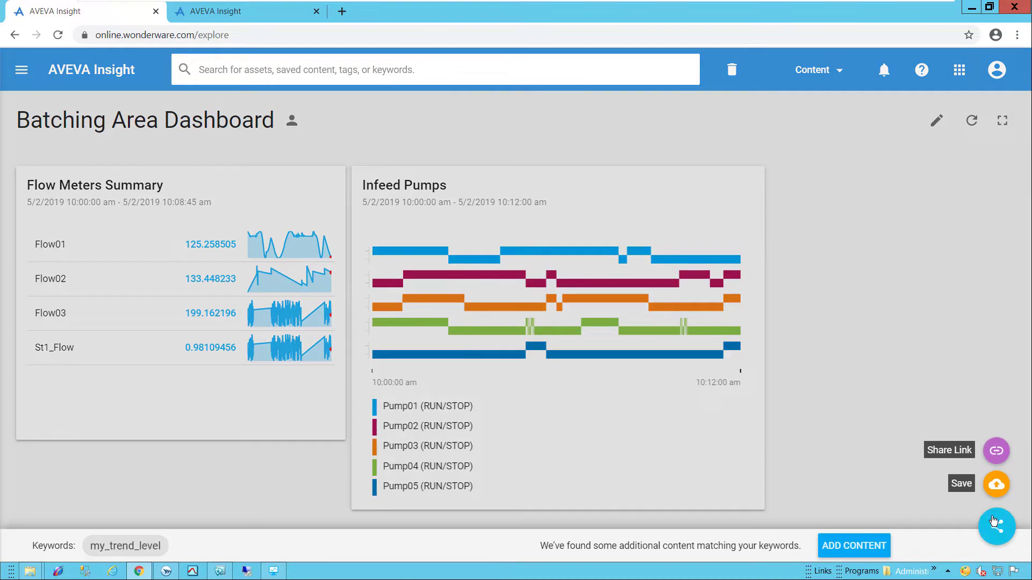
click(997, 452)
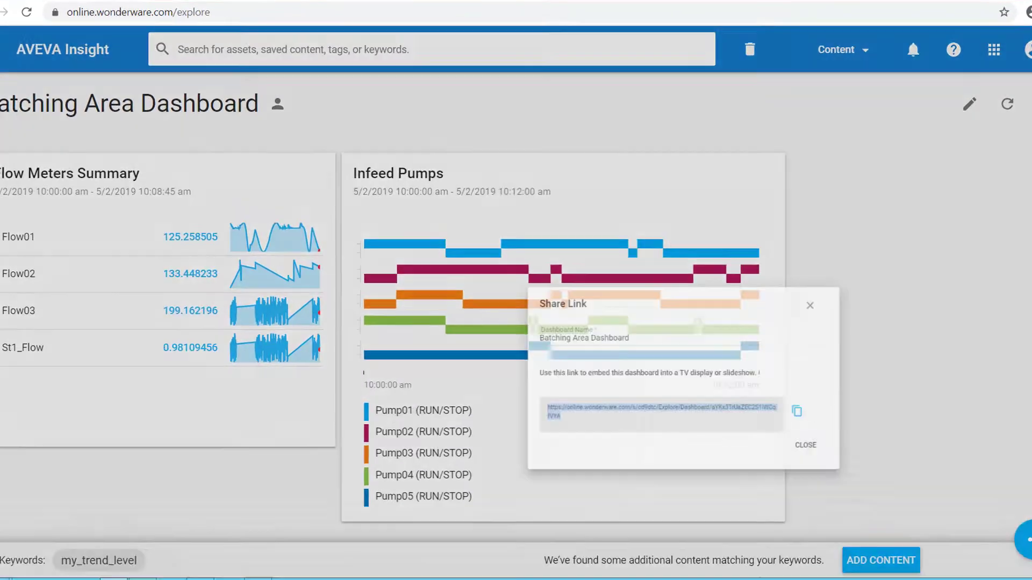
click(782, 352)
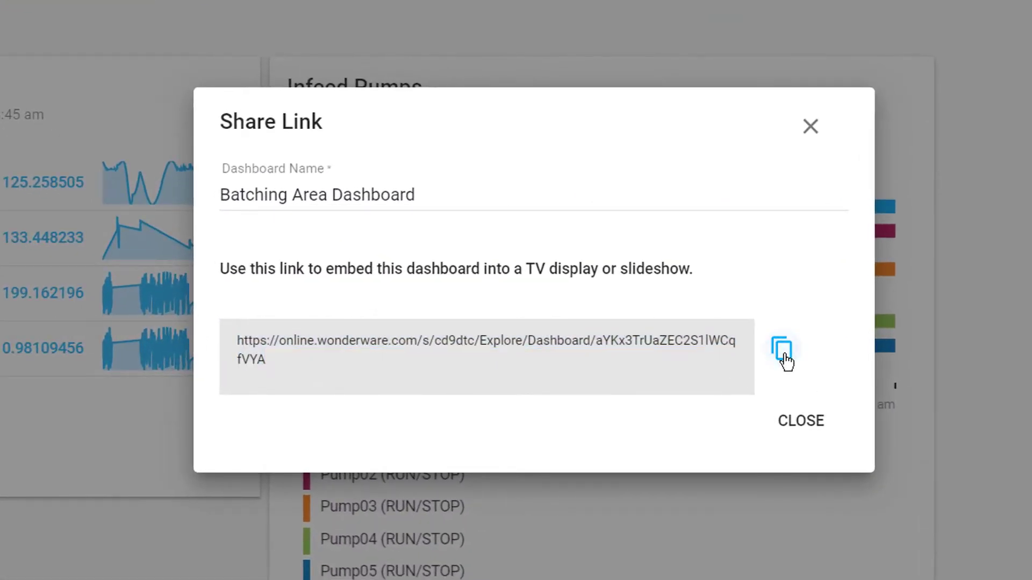
click(806, 425)
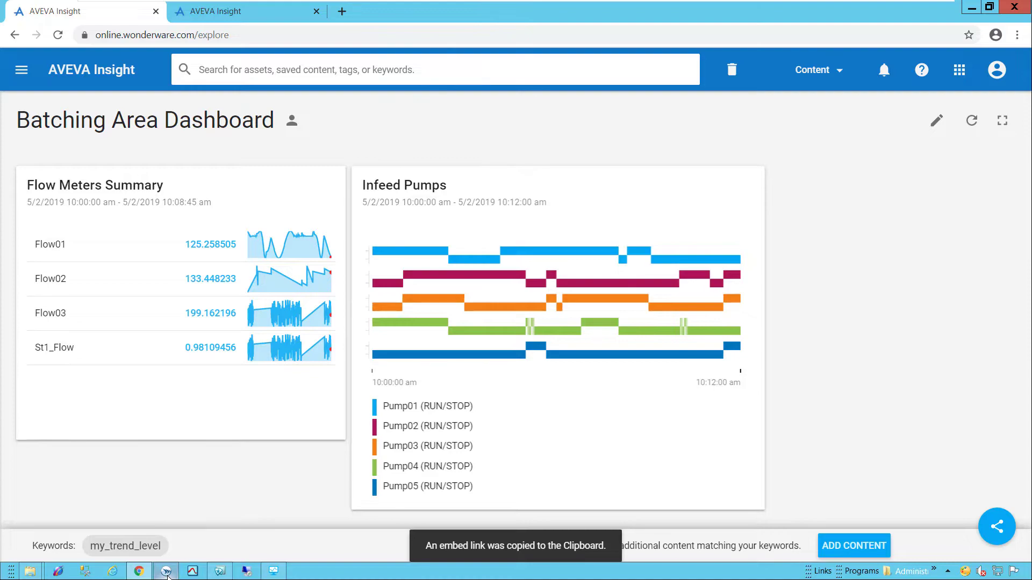
Name the new report 'InSight Dashboard 1' and set it to Web output only, no PDF, landscape
click(166, 572)
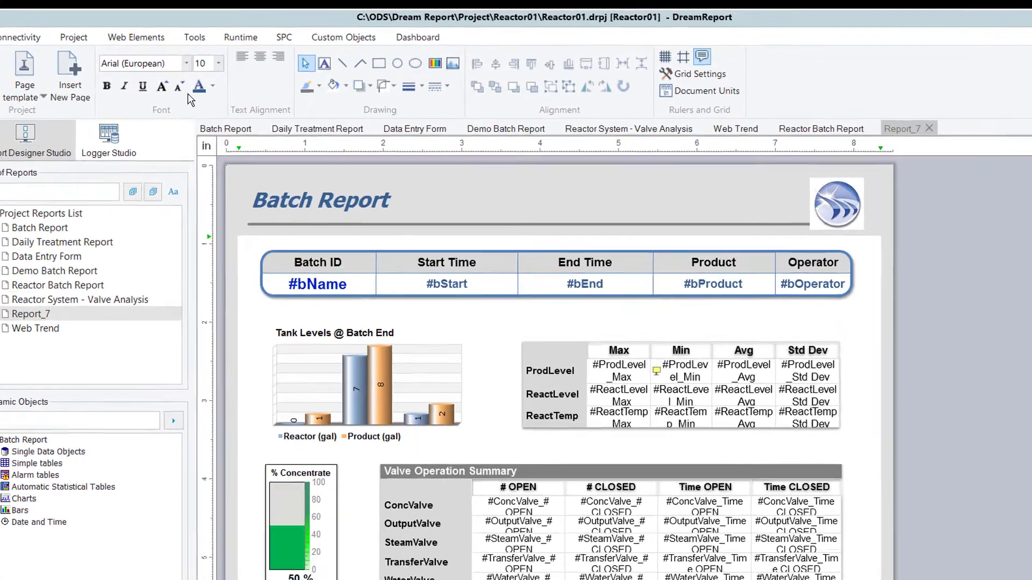
text(InSight Dashboard 1)
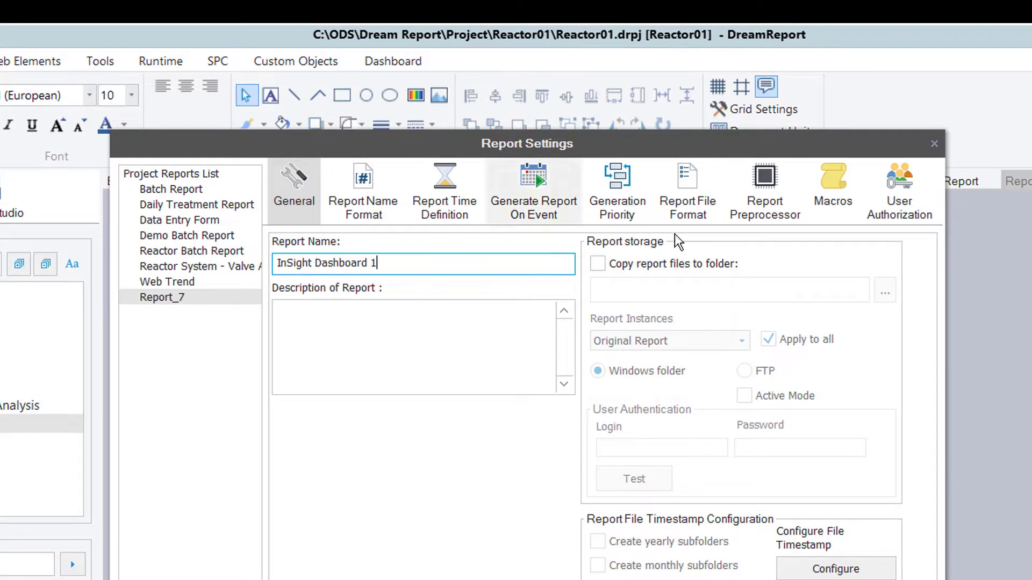
click(687, 196)
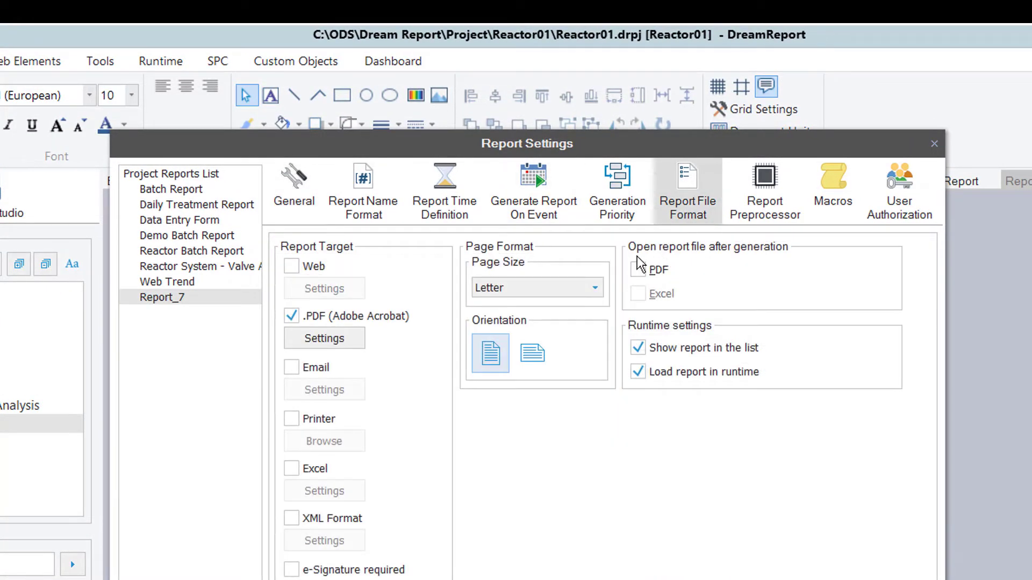
click(307, 271)
click(292, 316)
click(531, 342)
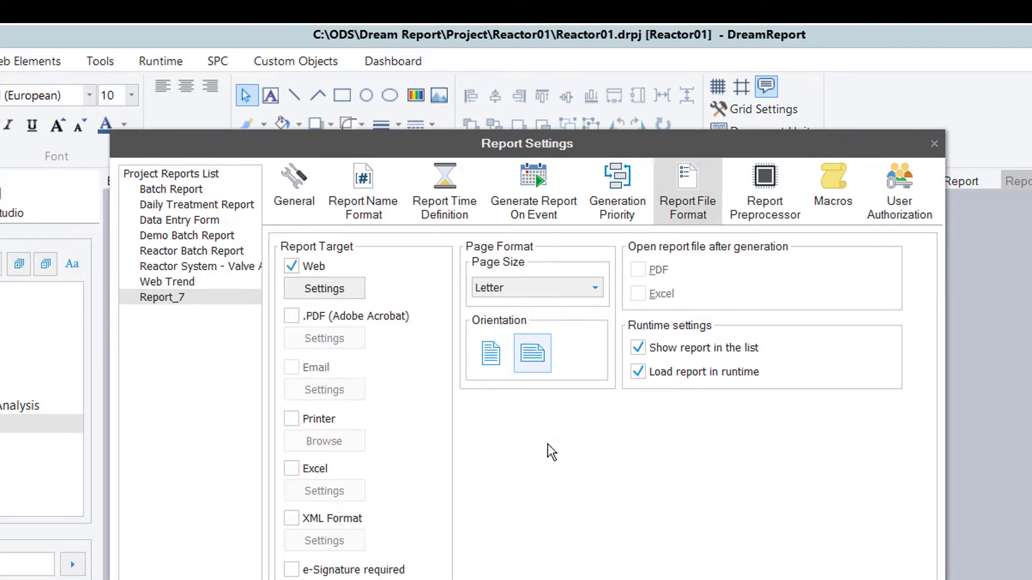
Add full-page custom content InSight_1 across the page with the pasted Insight dashboard URL
key(Return)
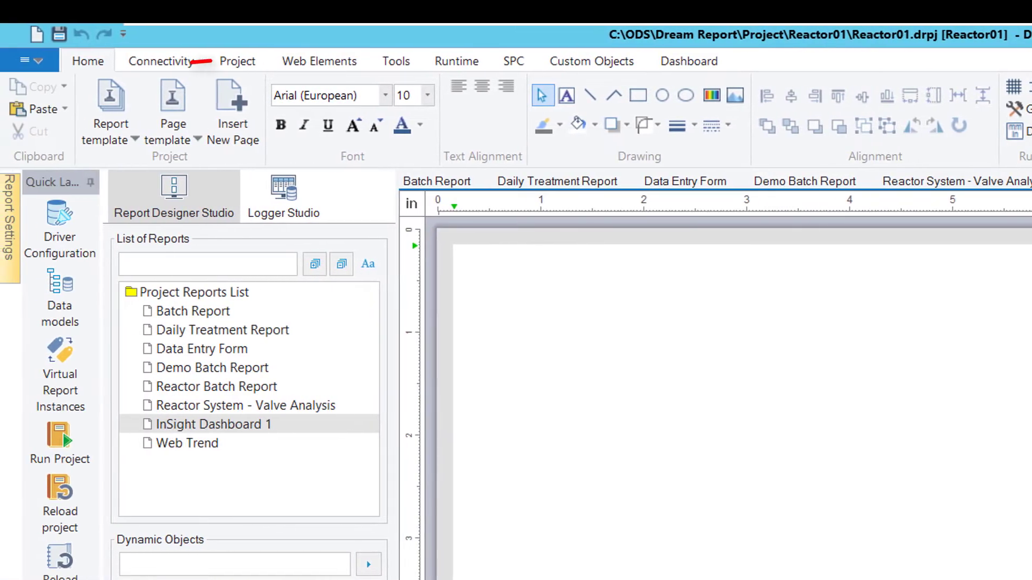
click(316, 62)
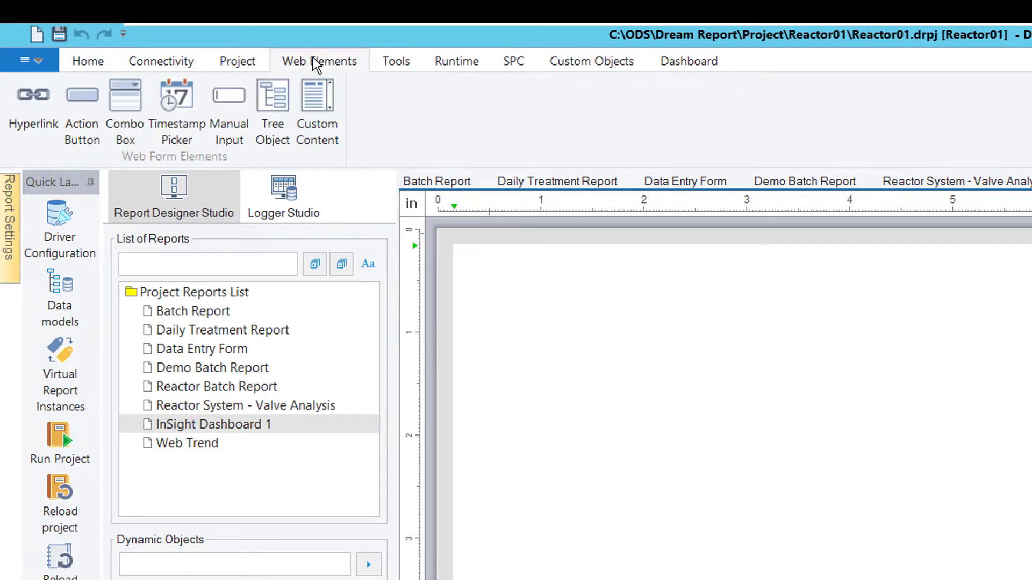
click(303, 103)
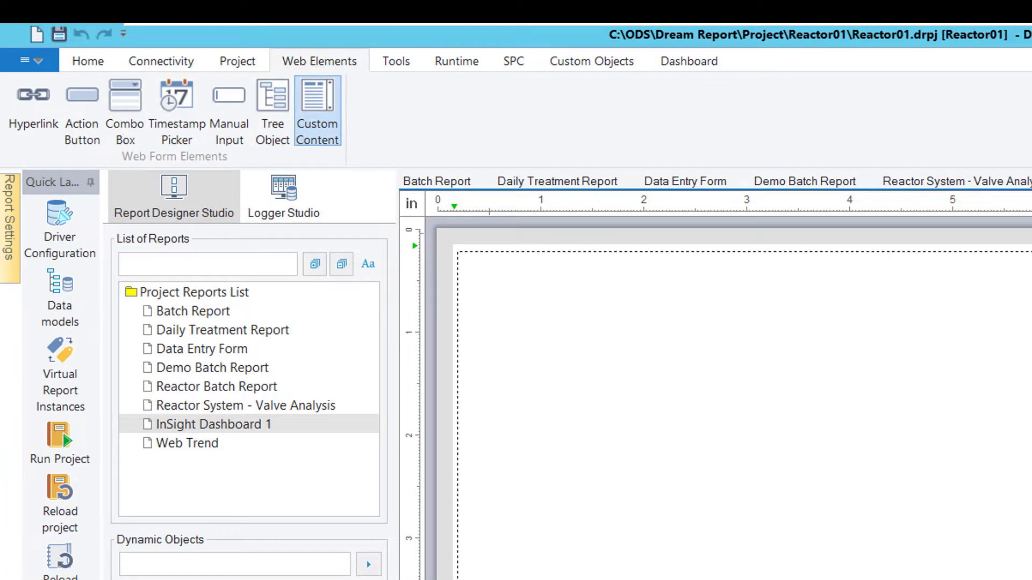
mouse_move(457, 252)
mouse_down()
mouse_move(983, 559)
mouse_move(967, 532)
mouse_up()
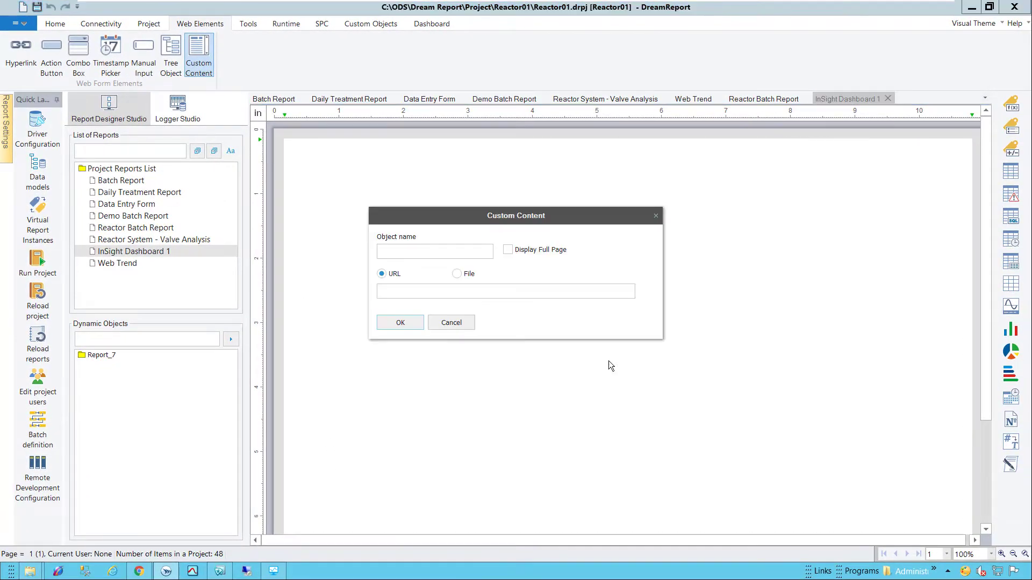
click(460, 251)
text(InSight_)
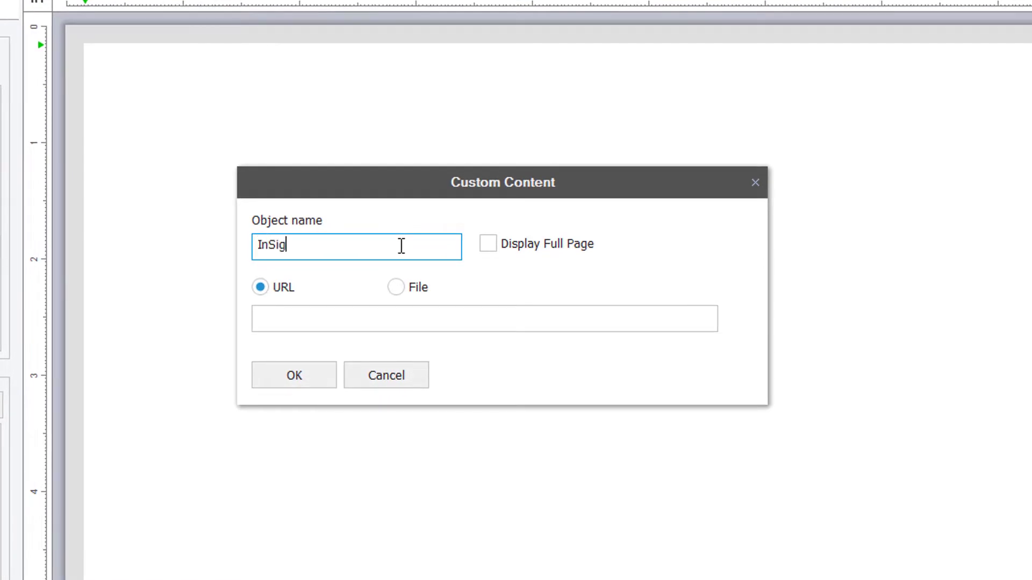
text(1)
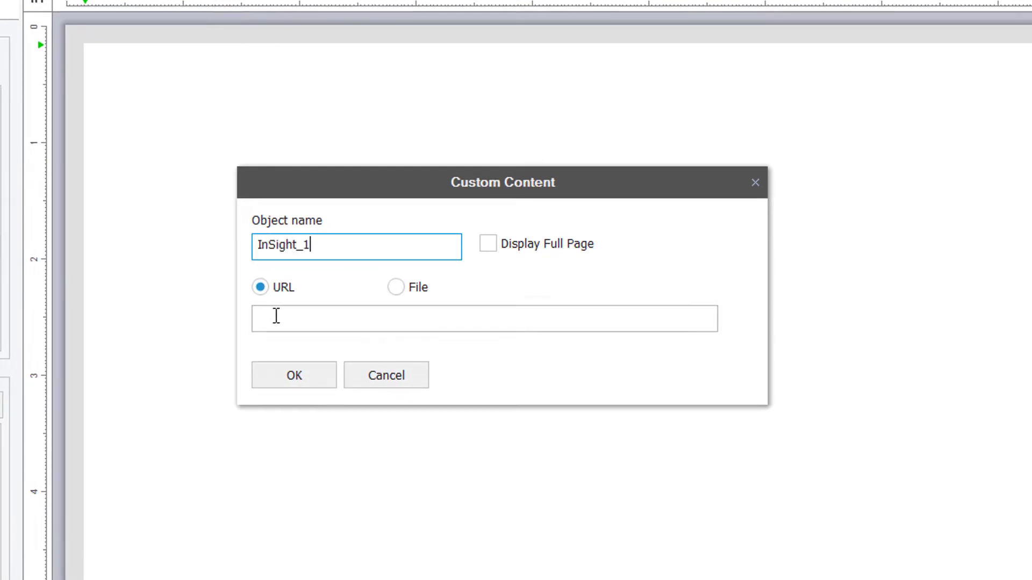
click(279, 315)
key(ctrl+v)
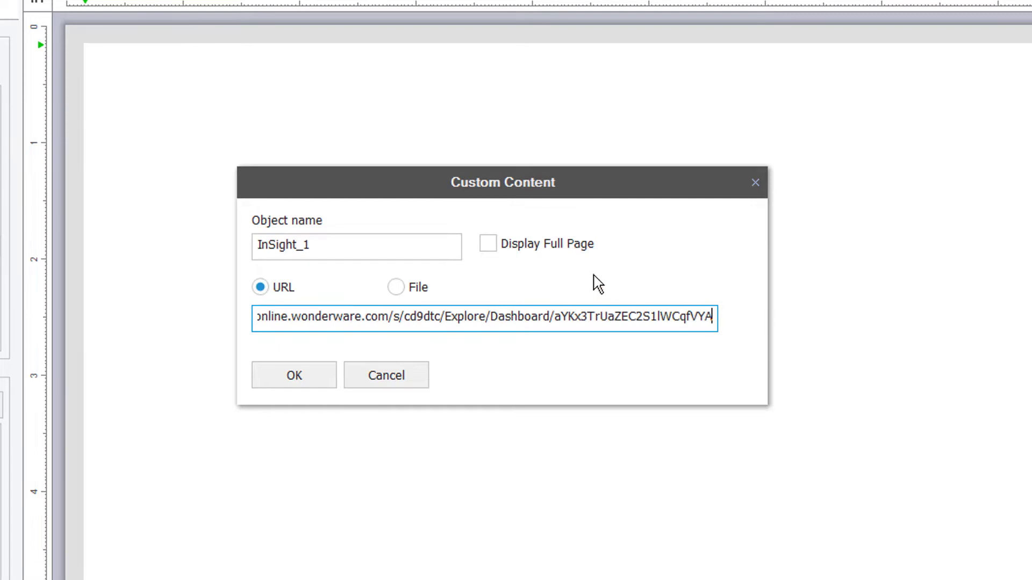
click(507, 252)
click(325, 375)
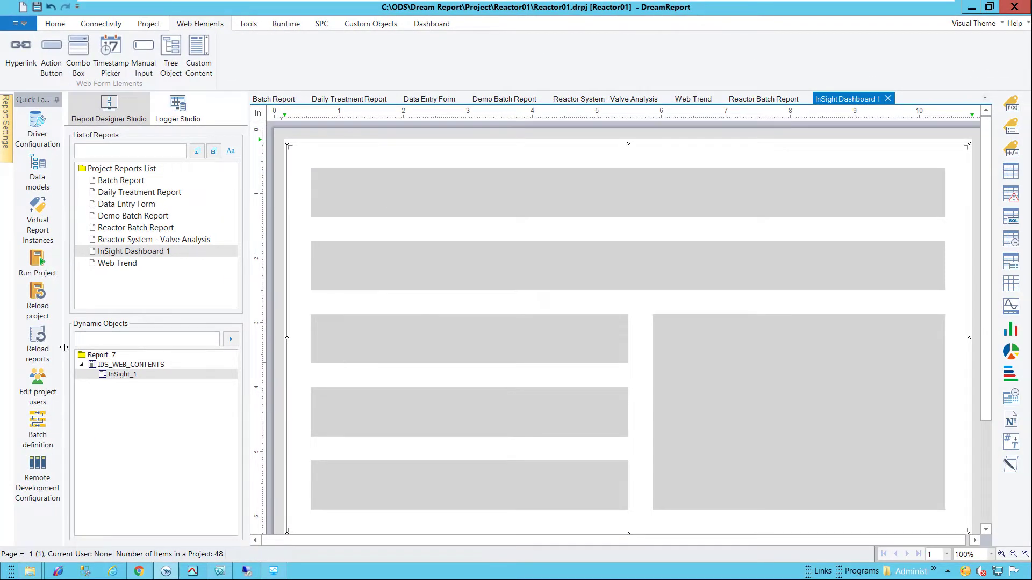
Save and reload the reports, then open the reporting web portal
click(38, 339)
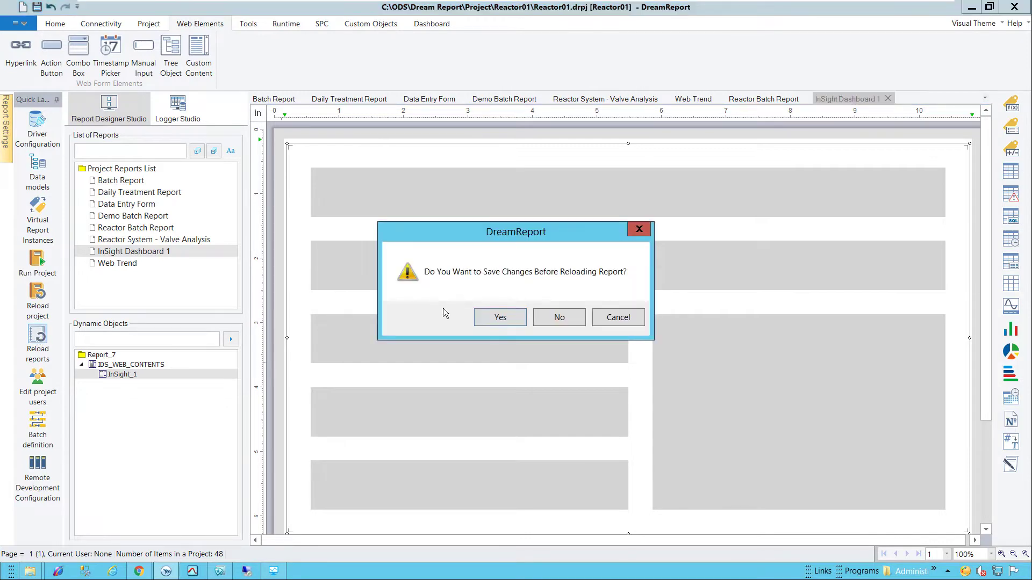
click(485, 317)
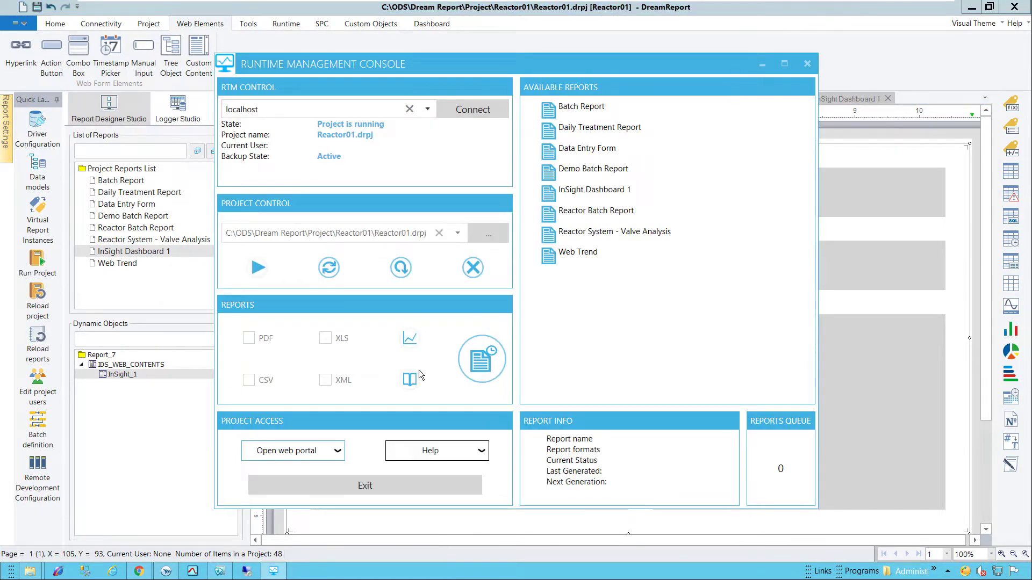
click(301, 451)
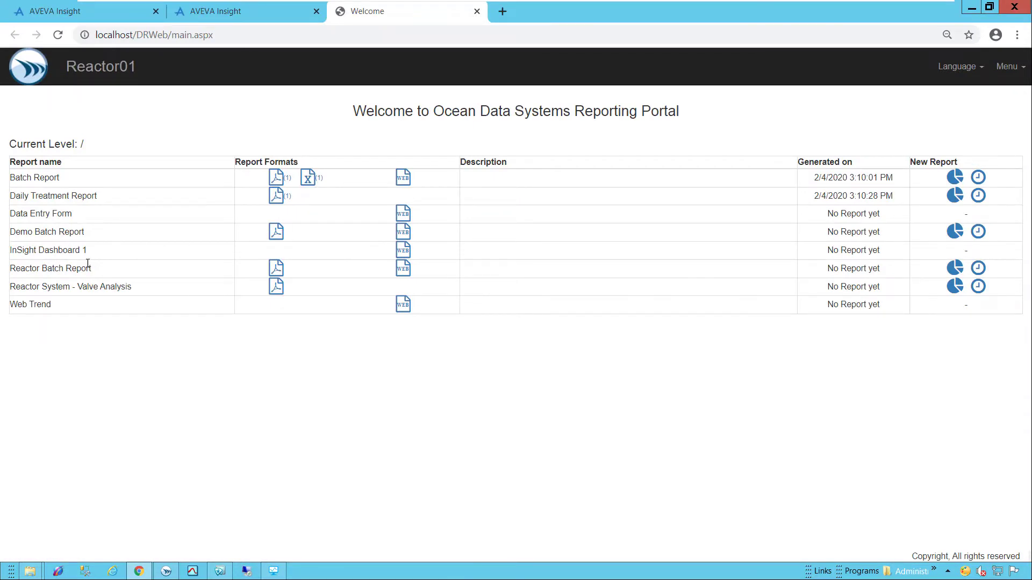
Open the InSight Dashboard 1 web report to view the embedded Batching Area Dashboard
click(404, 250)
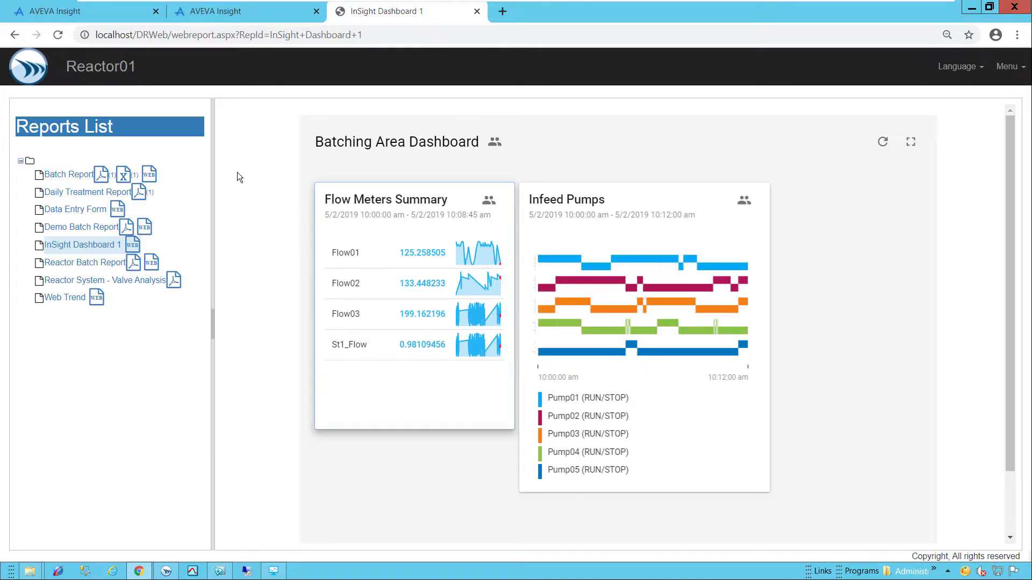
Open Reactor Batch Report and draw a custom content box on its right, named Pumps
click(167, 568)
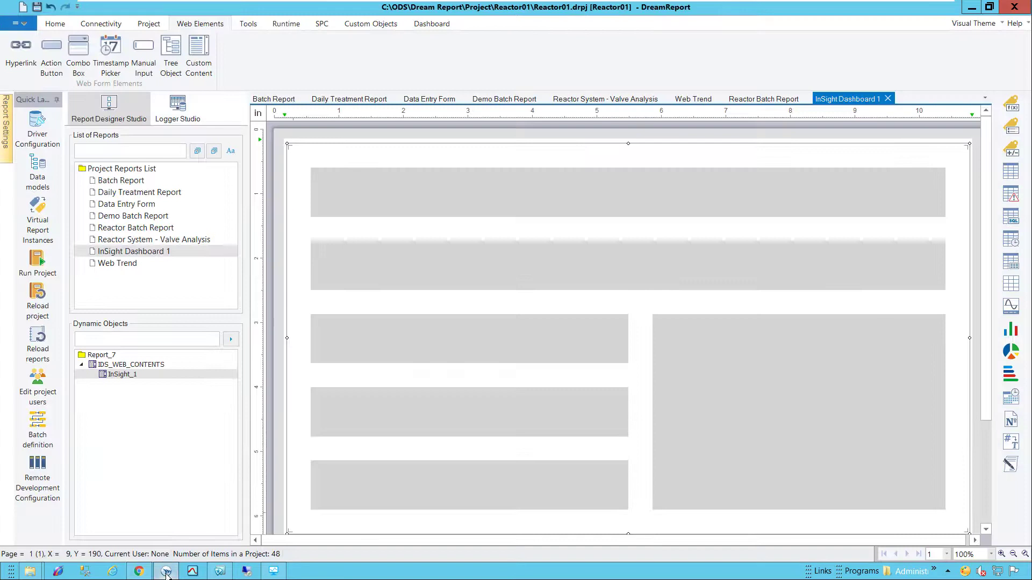
double_click(145, 229)
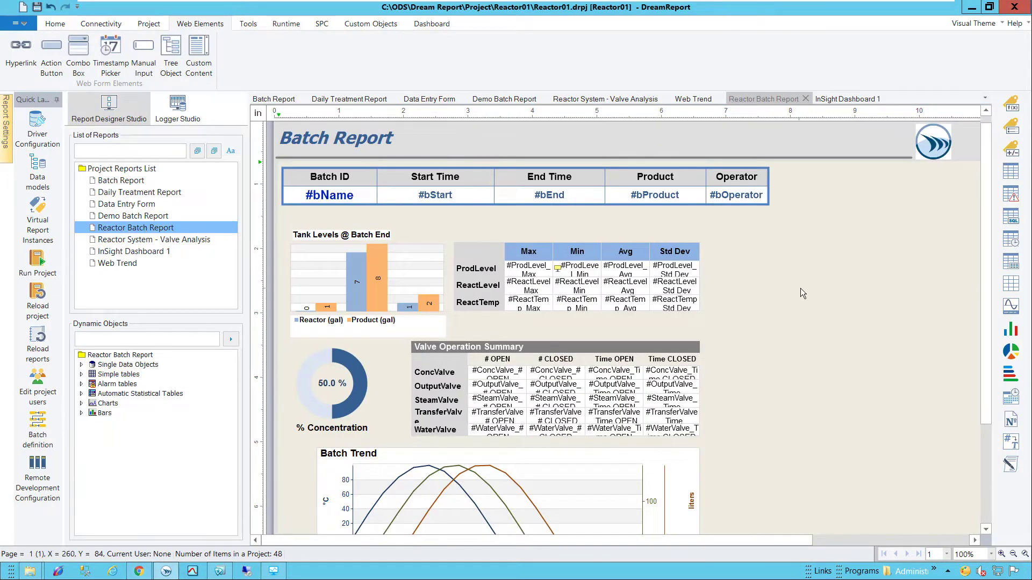
scroll(774, 379, down, 3)
scroll(774, 379, up, 3)
scroll(774, 379, up, 1)
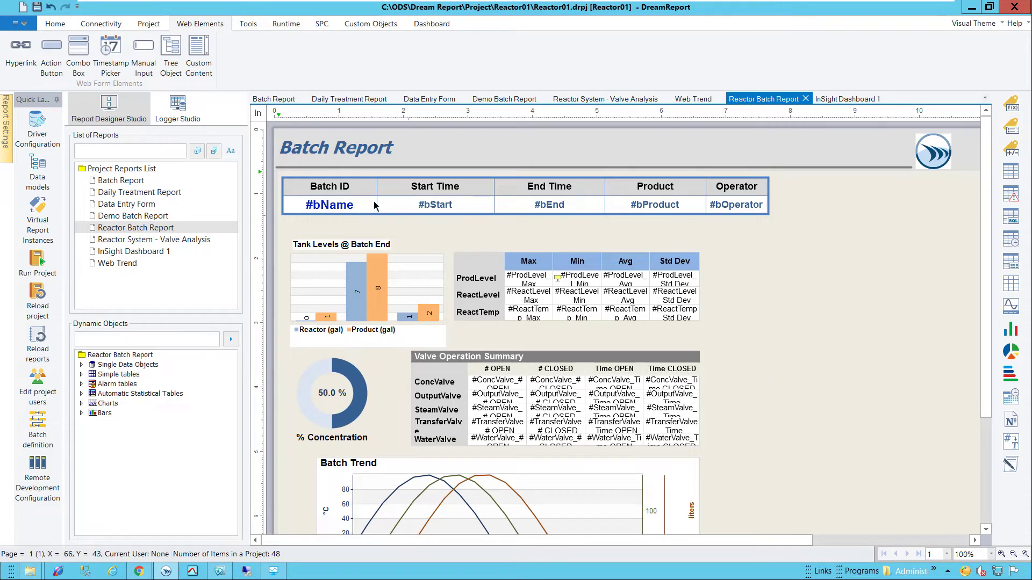
click(199, 54)
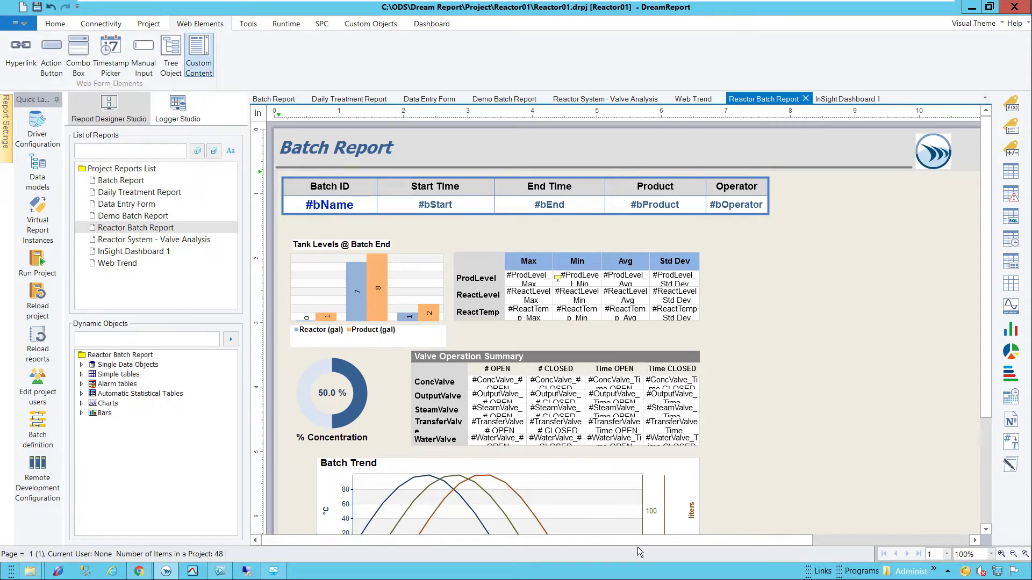
drag(638, 543, 776, 543)
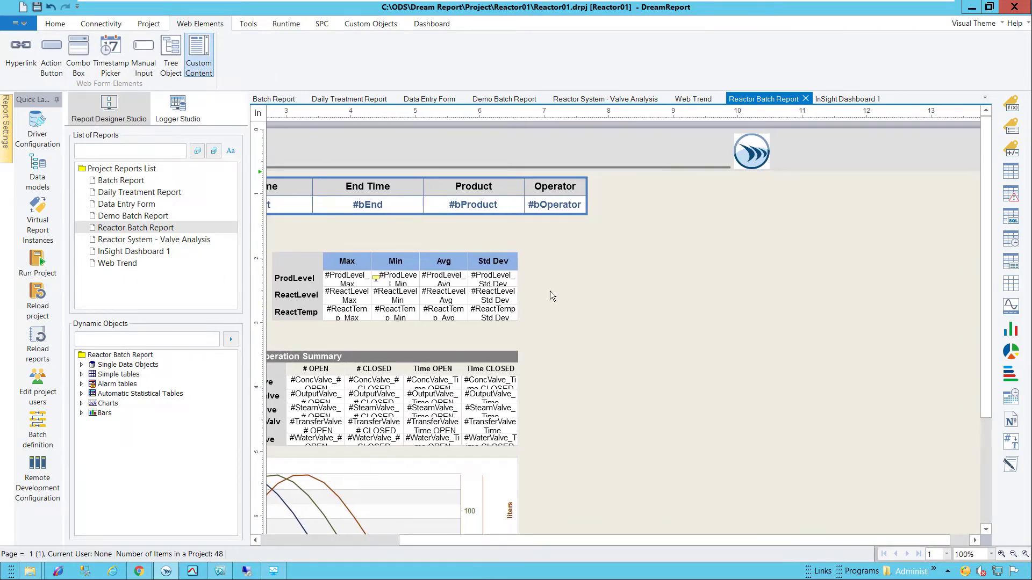
drag(527, 253, 887, 541)
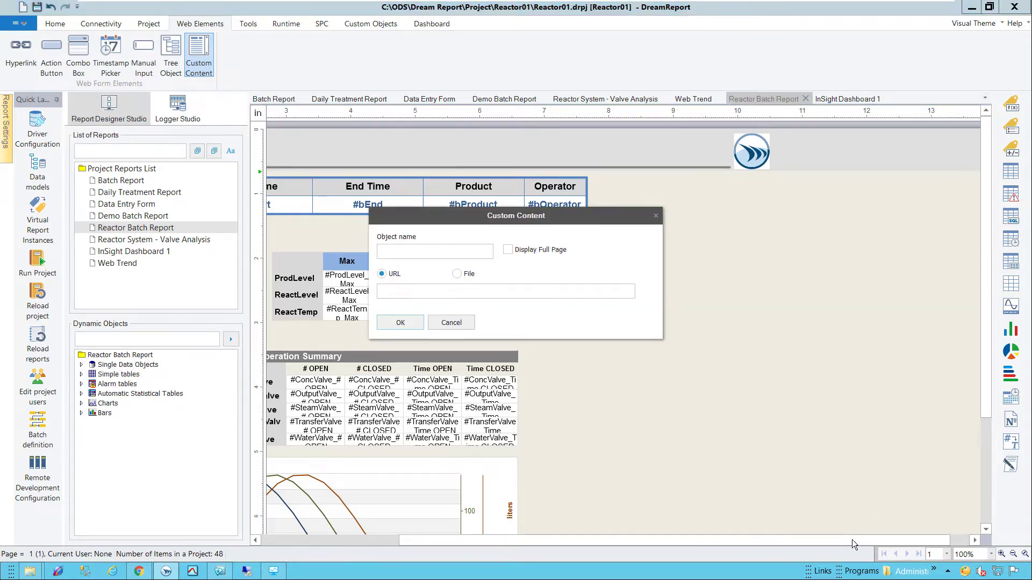
click(407, 250)
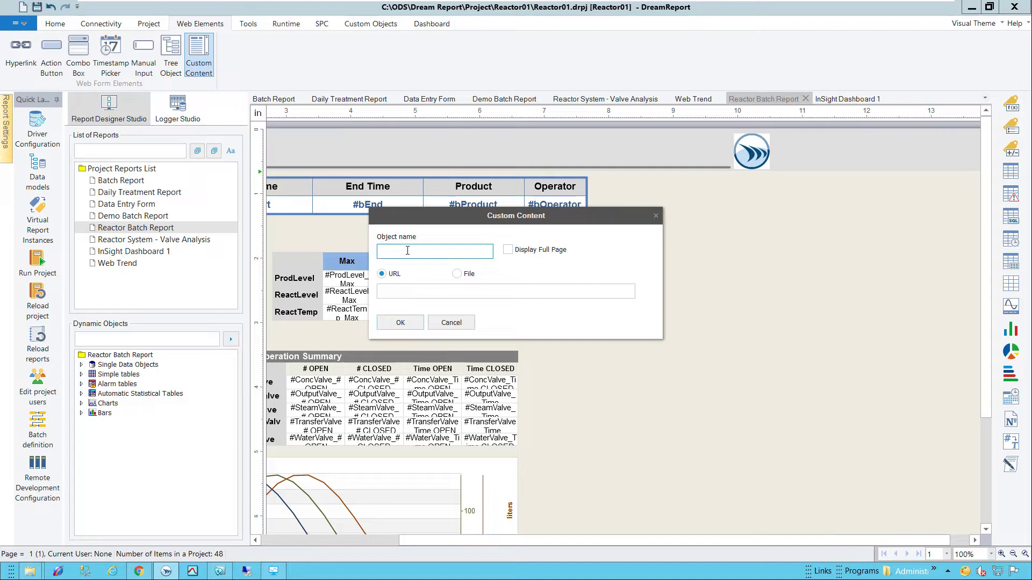
text(Pumps)
Save the Insight Mixed data pump view as 'Pumps Summary' with a shareable link
click(138, 571)
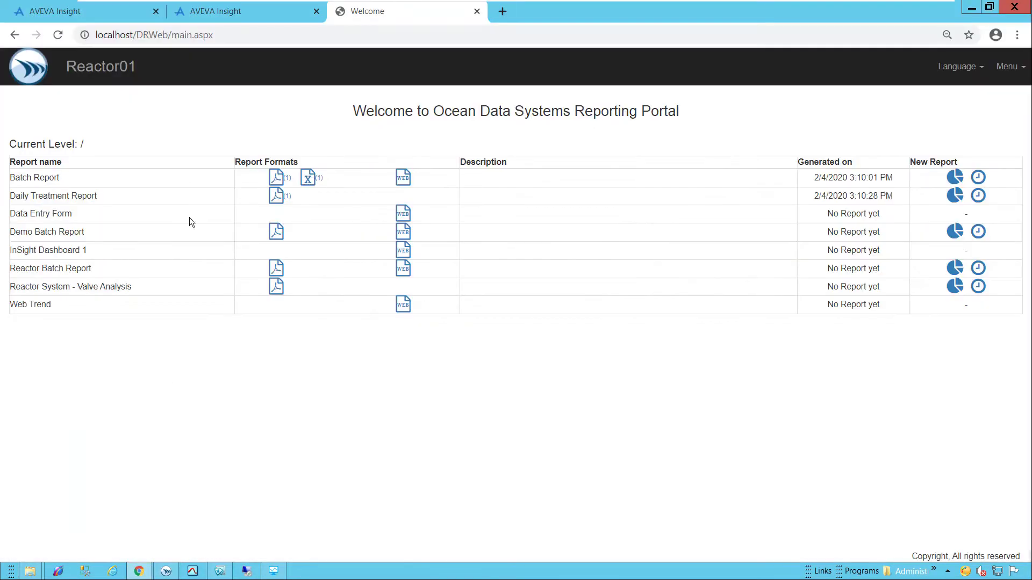
click(251, 16)
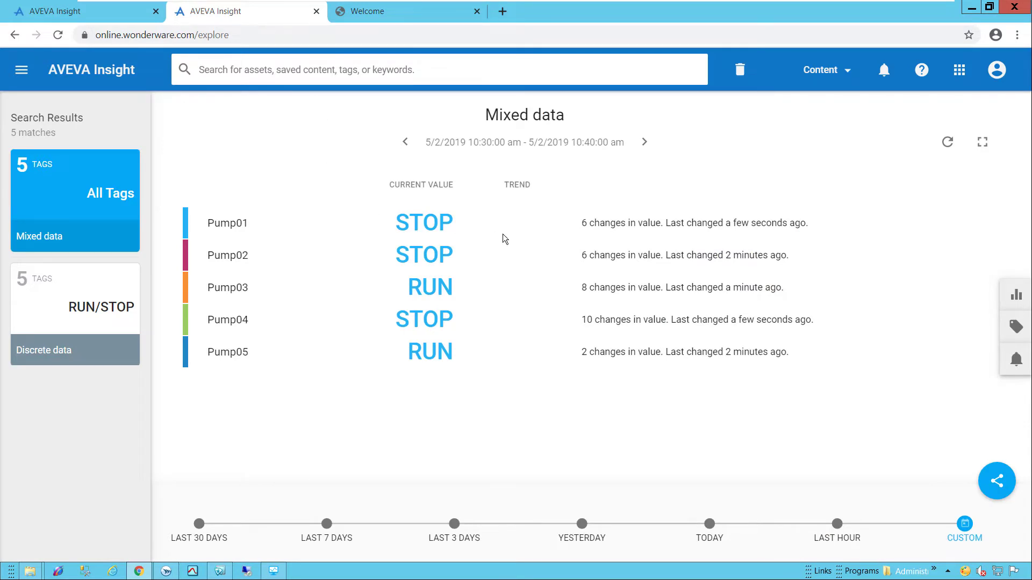
click(995, 481)
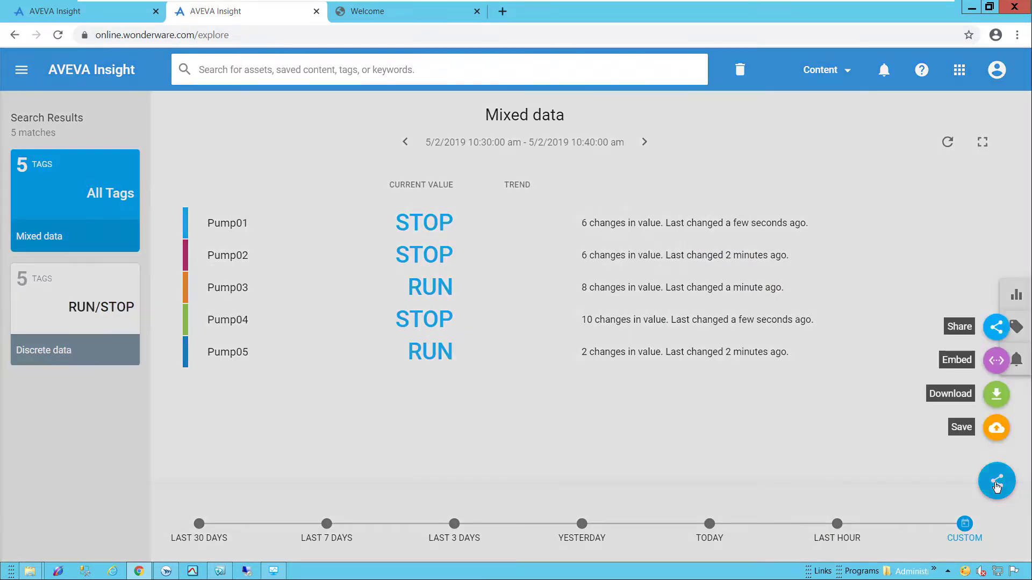
click(996, 428)
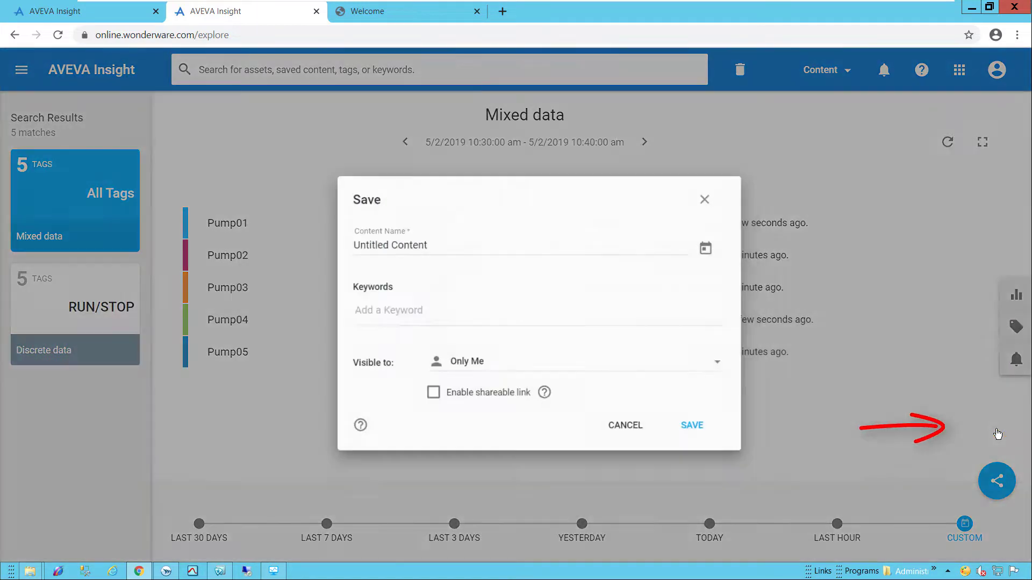
text(Pumps Summar)
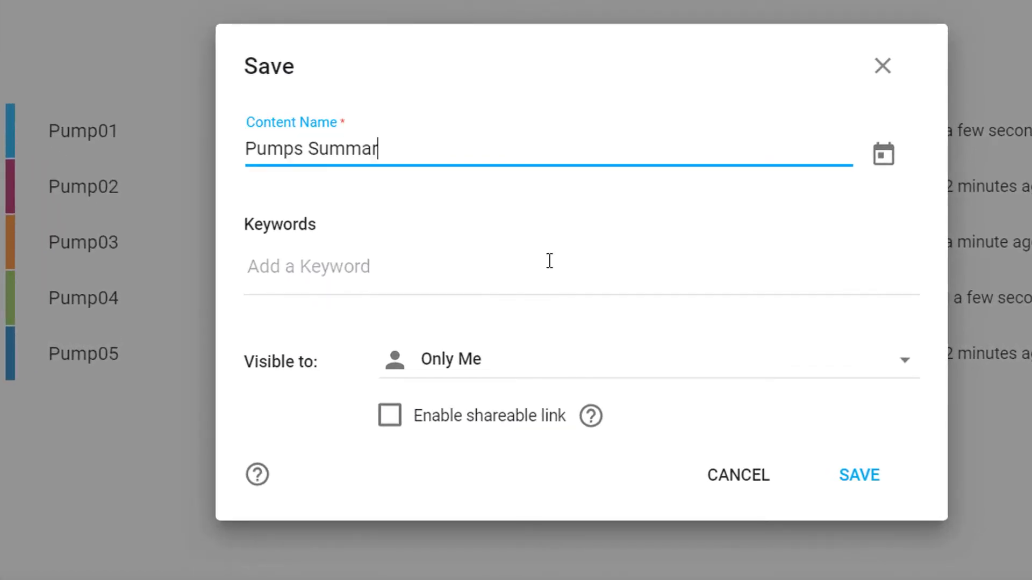
text(y)
click(427, 427)
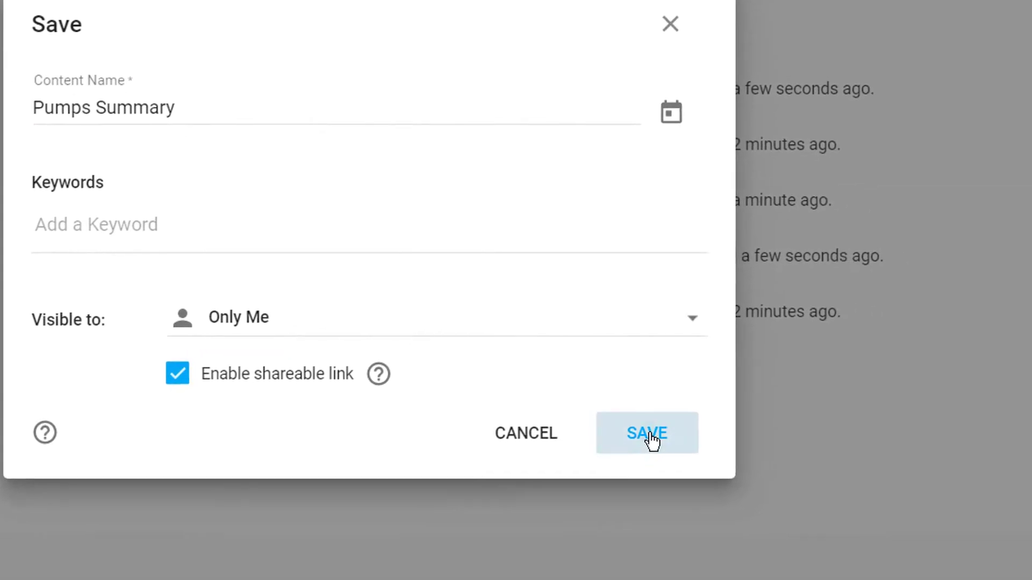
click(376, 386)
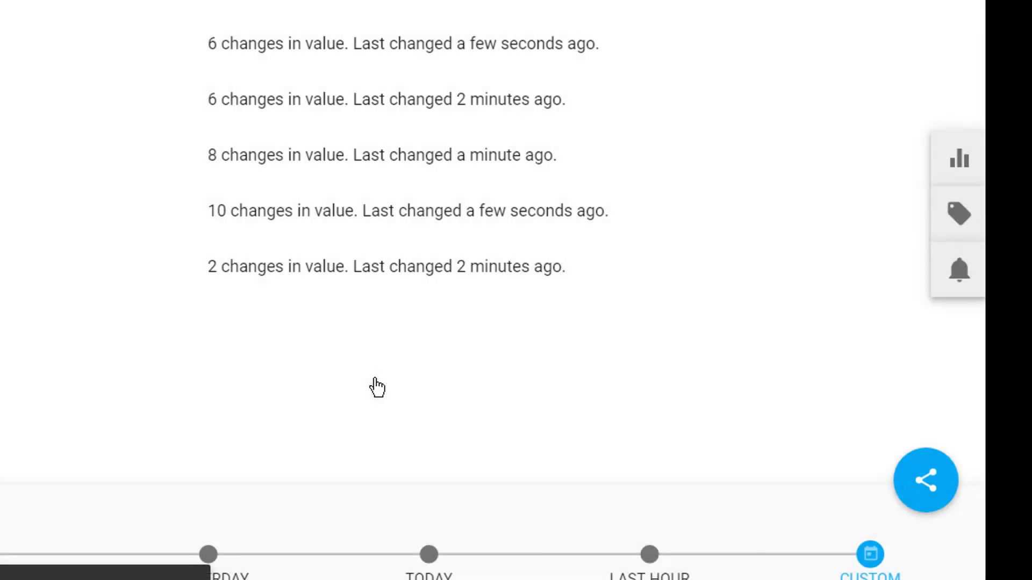
Copy the Pumps Summary iframe embed code and close the Embed window
click(937, 486)
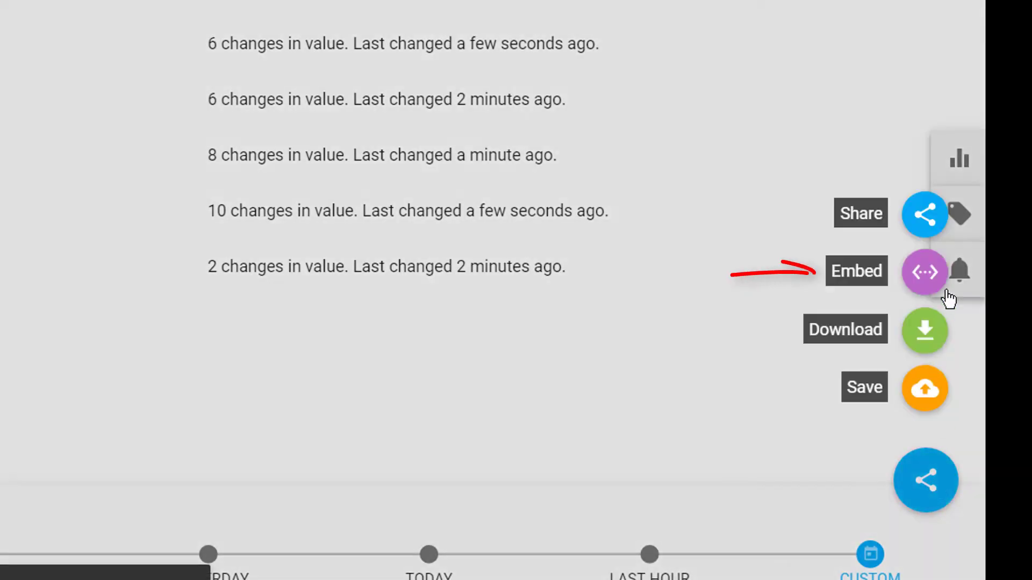
click(925, 272)
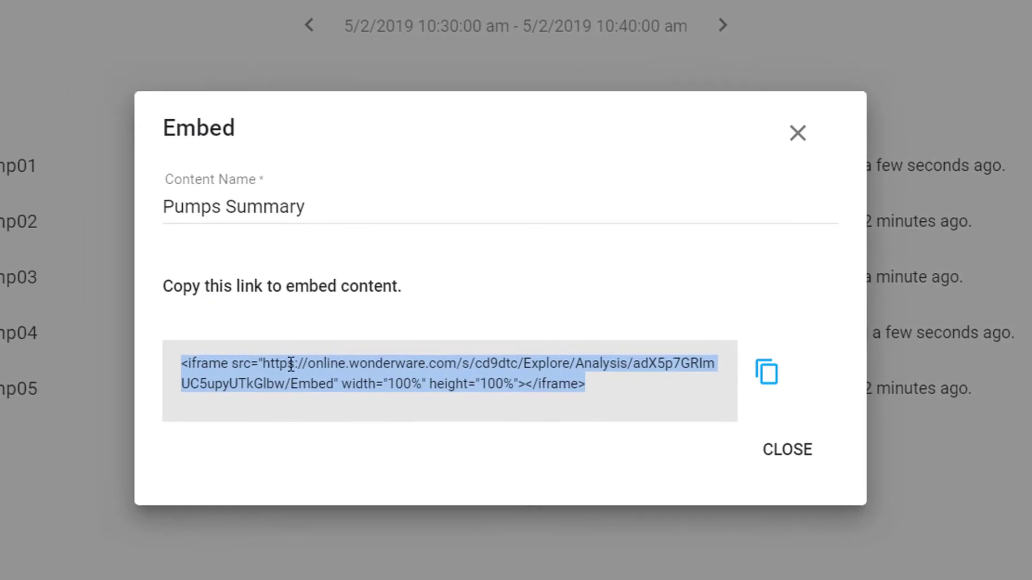
click(767, 388)
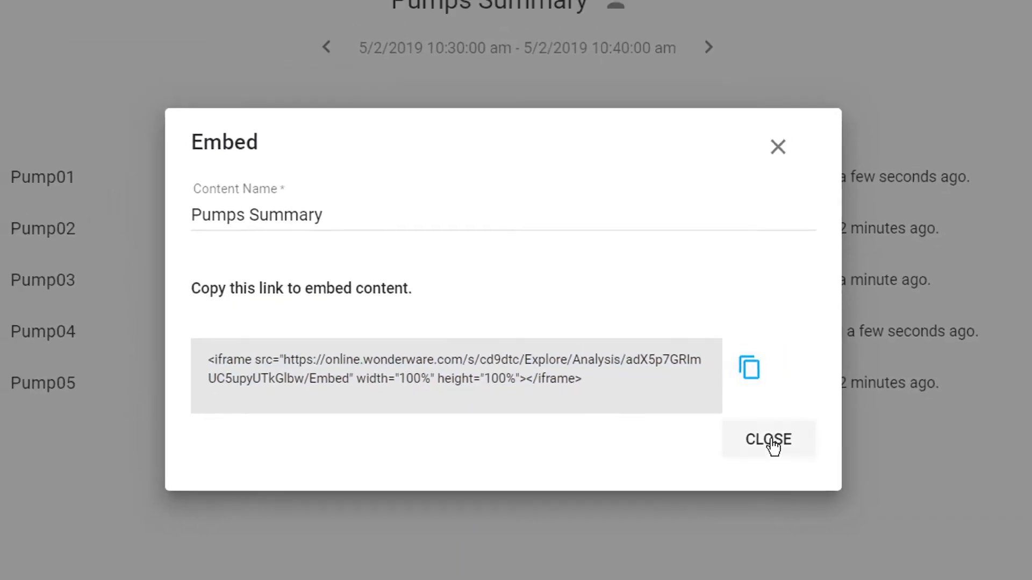
click(787, 449)
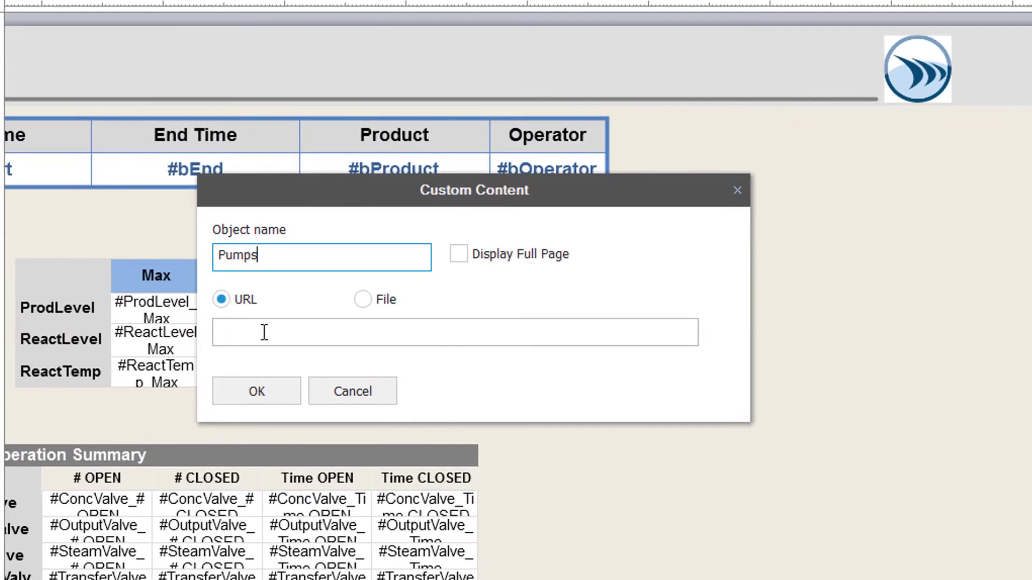
Paste the embed code as the Pumps URL, strip the iframe tags and width/height, and confirm
click(266, 332)
key(ctrl+v)
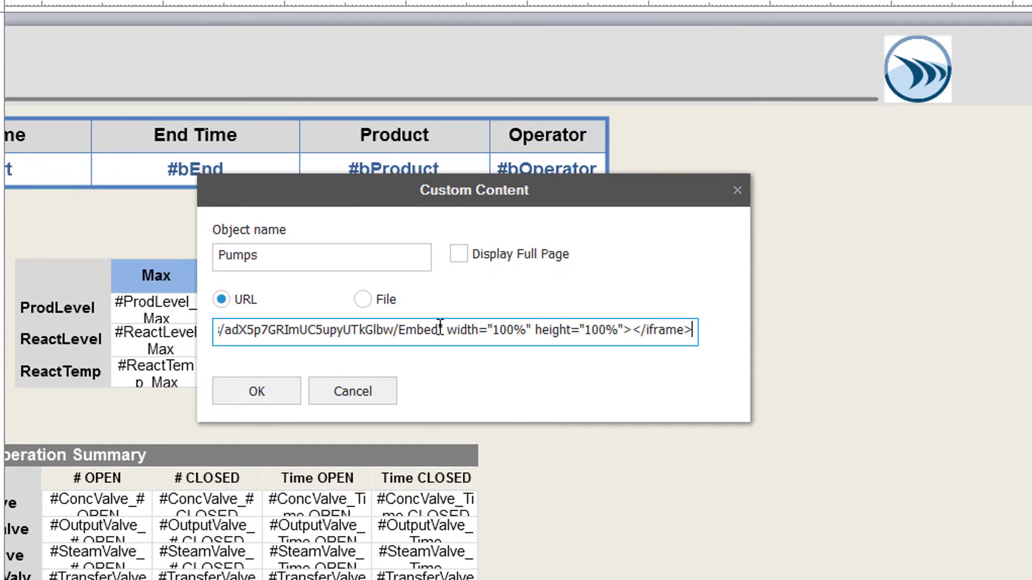
drag(439, 328, 794, 320)
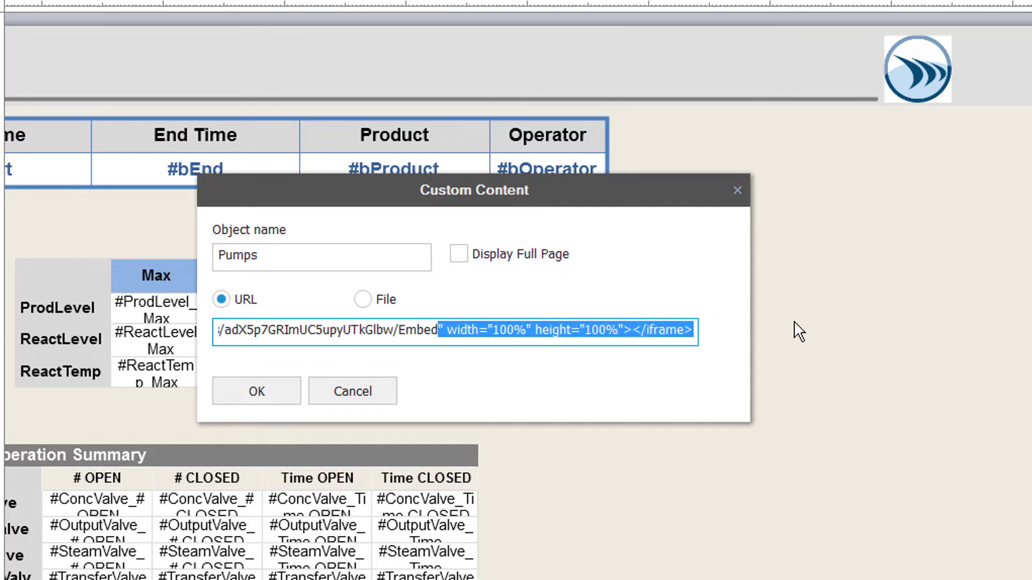
key(Delete)
key(Home)
key(ctrl+Right)
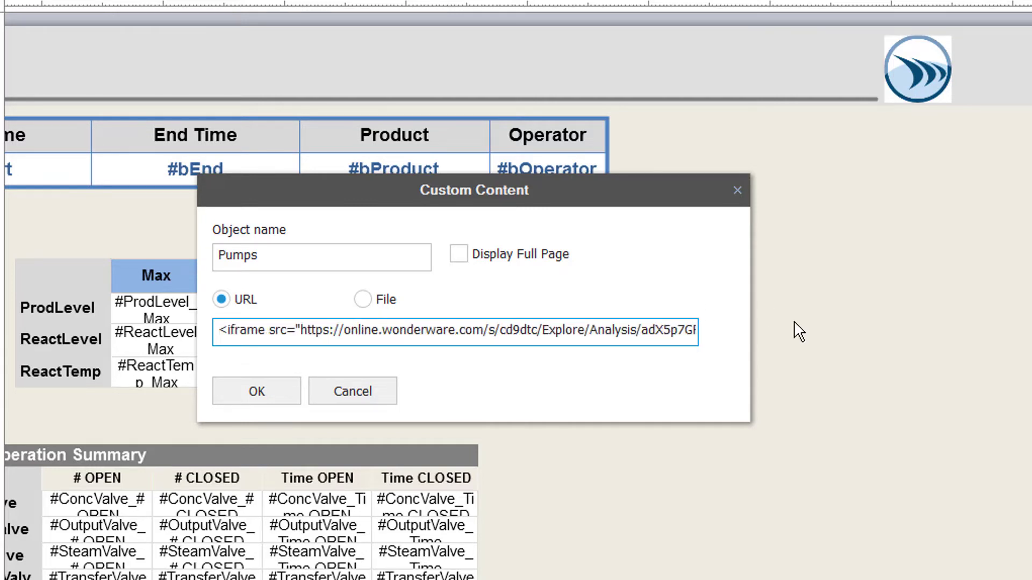
key(Delete)
key(Delete)
key(Delete)
key(Delete)
key(Delete)
key(Delete)
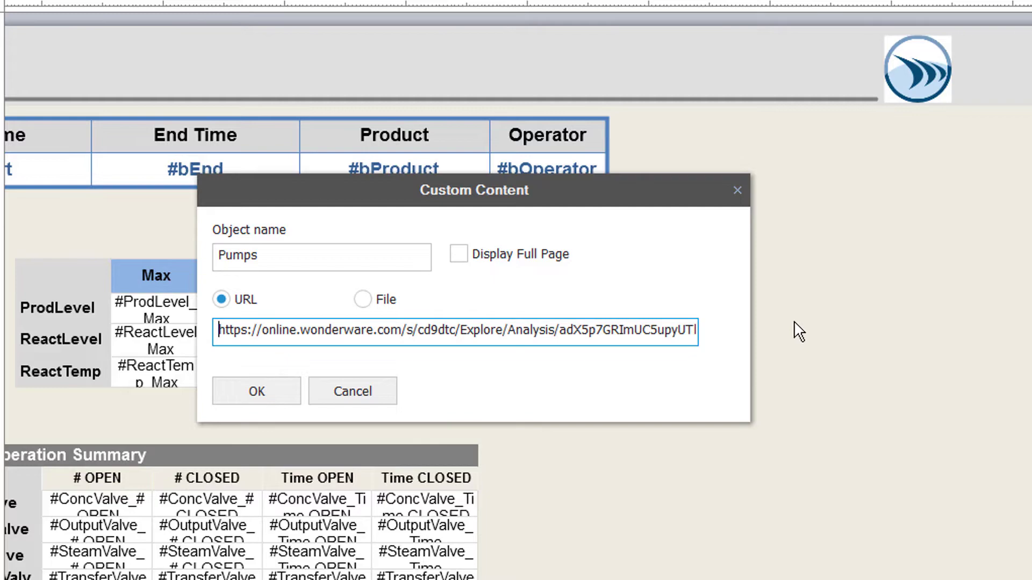
click(262, 388)
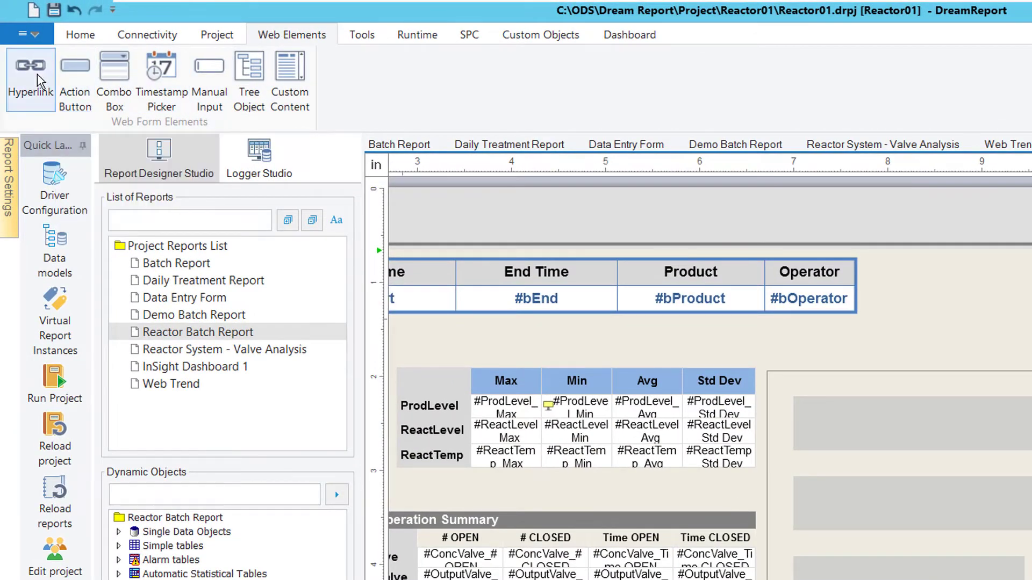
Place a hyperlink above the pump summary pointing to the pasted Insight dashboard URL
click(28, 70)
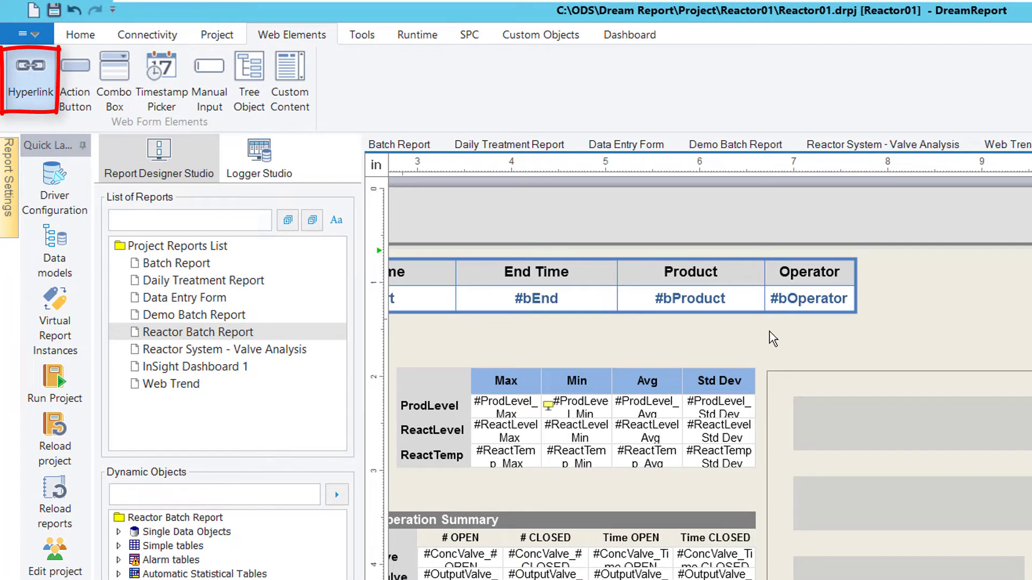
drag(773, 342, 908, 368)
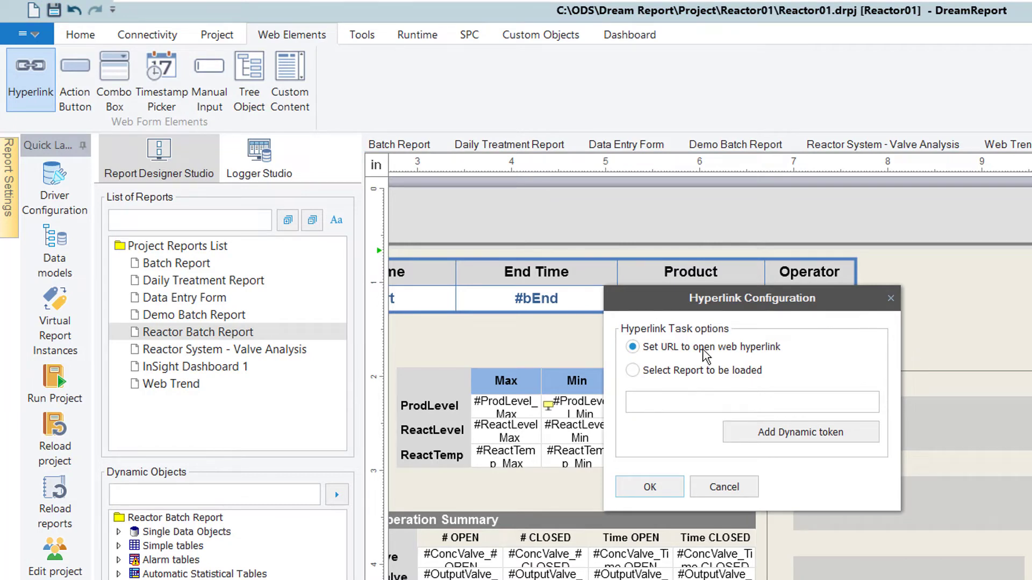
click(702, 402)
key(ctrl+v)
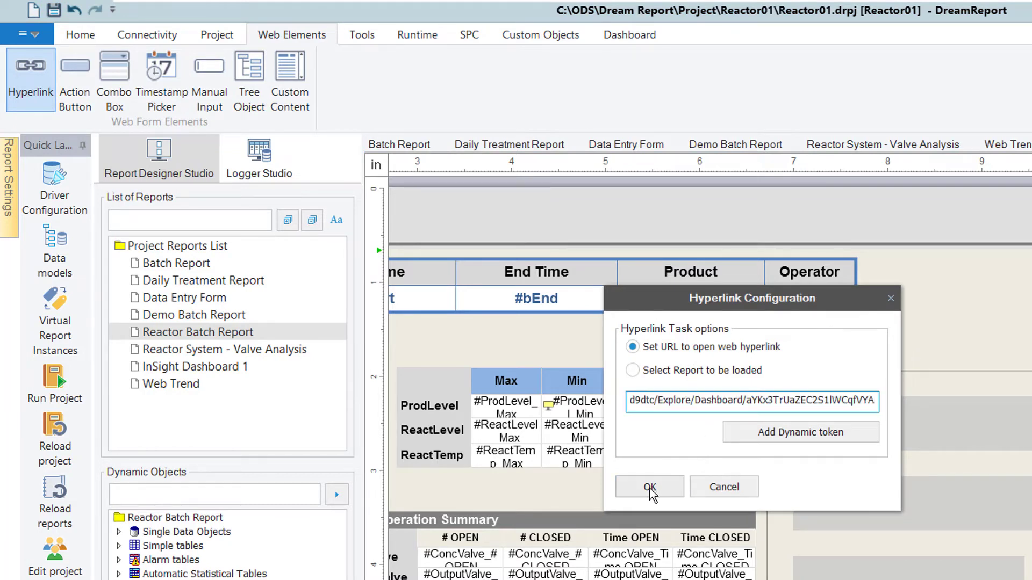
click(649, 487)
Change the hyperlink's displayed text to 'Go to Dashboard'
double_click(799, 346)
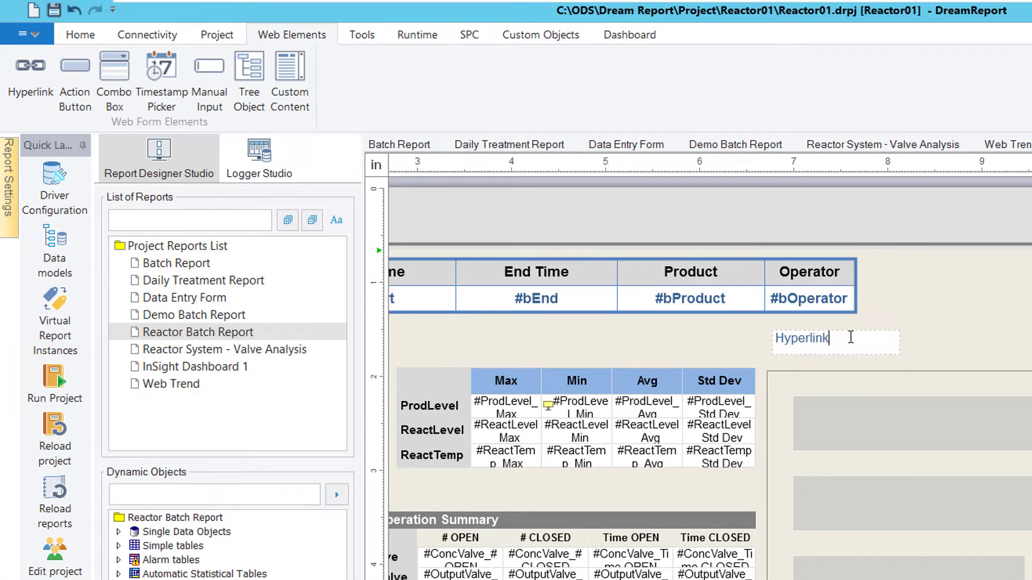
key(ctrl+a)
text(Go to Dashboa)
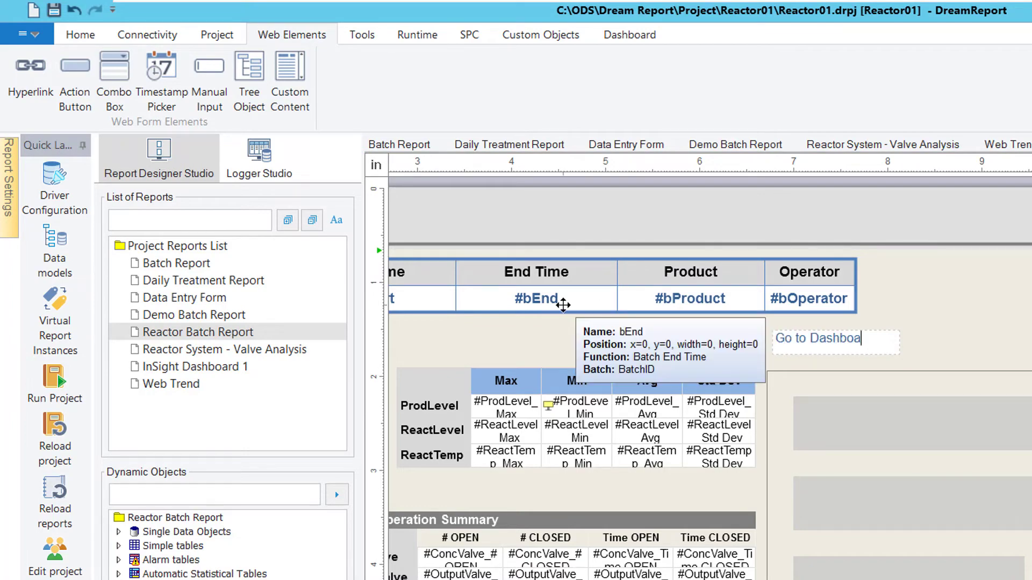
click(1007, 339)
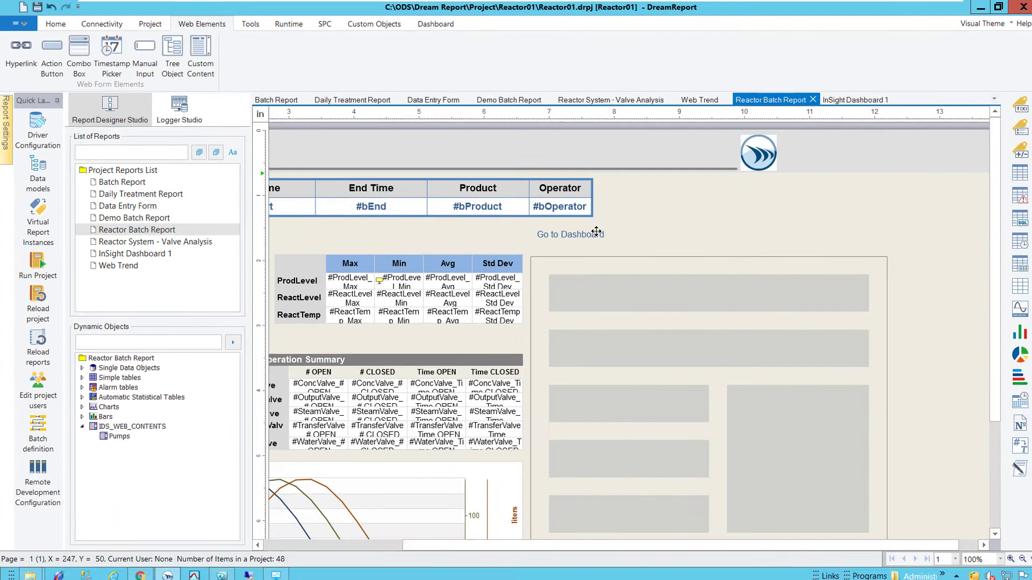
click(592, 240)
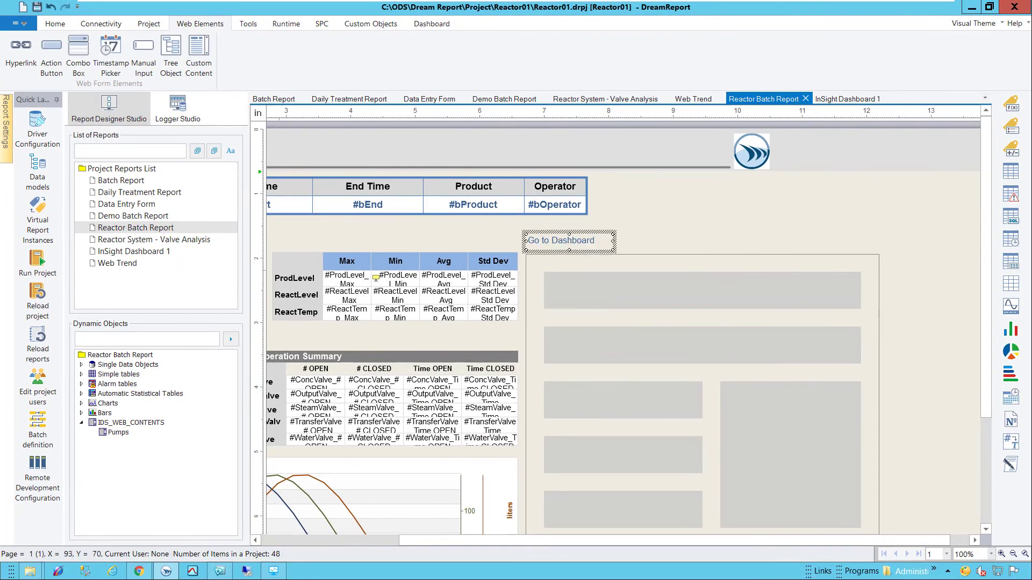
Save the project, reload the reports, and open the Reactor01 web portal
click(58, 349)
click(503, 319)
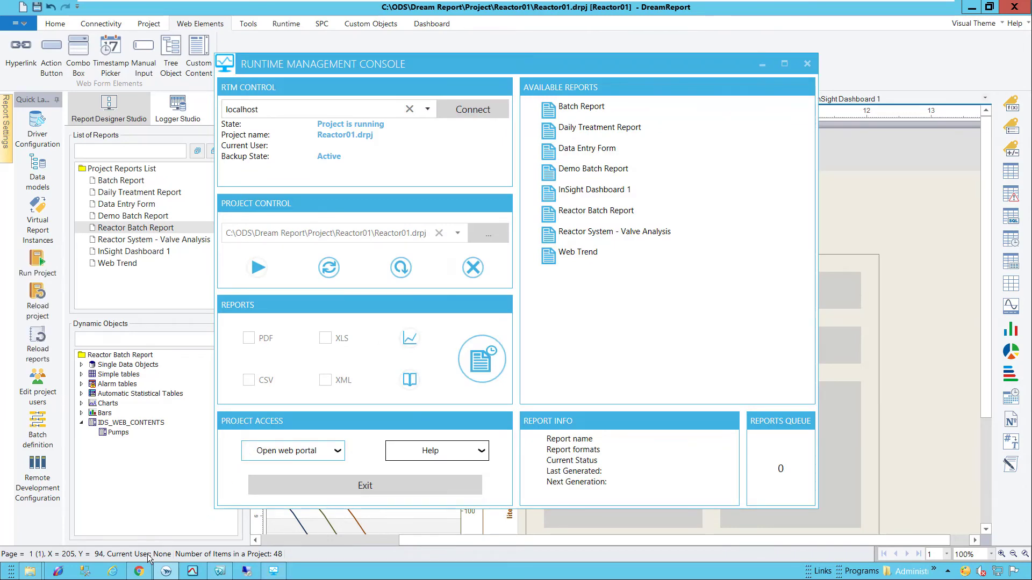
click(139, 570)
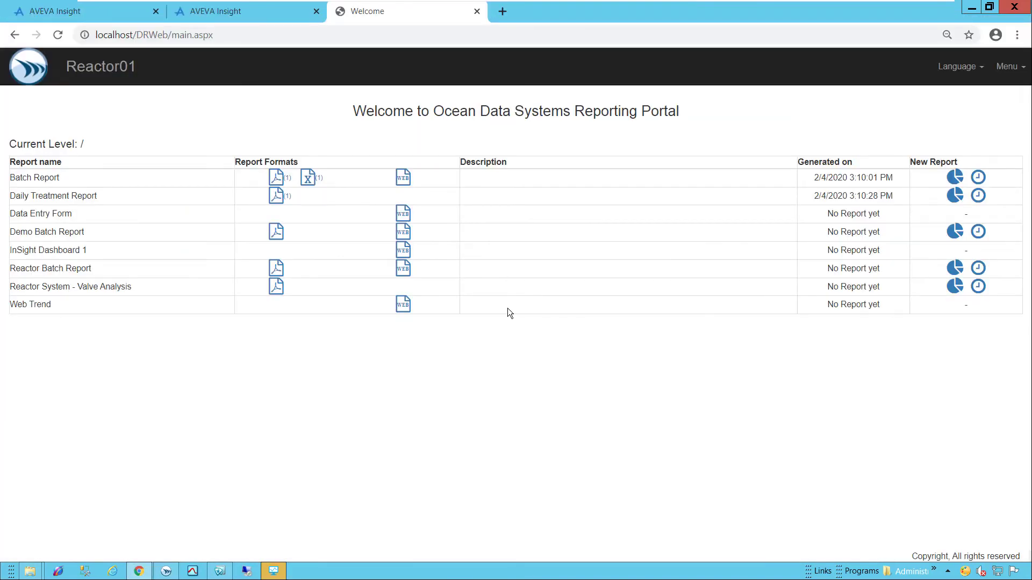
Open the Reactor Batch Report web page, zoom then reset its Batch Trend, and scroll the pump list
click(401, 268)
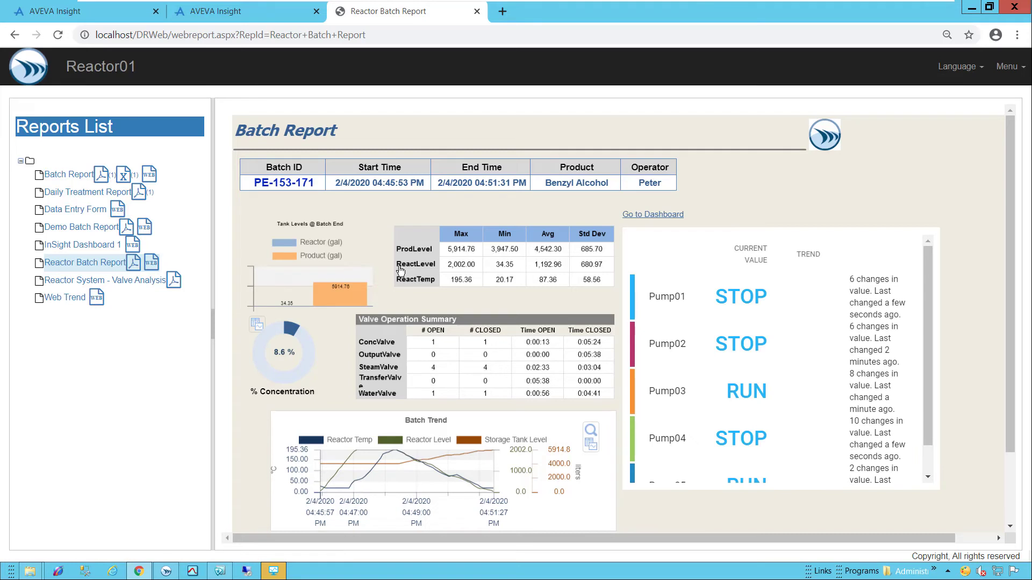
drag(391, 473, 435, 468)
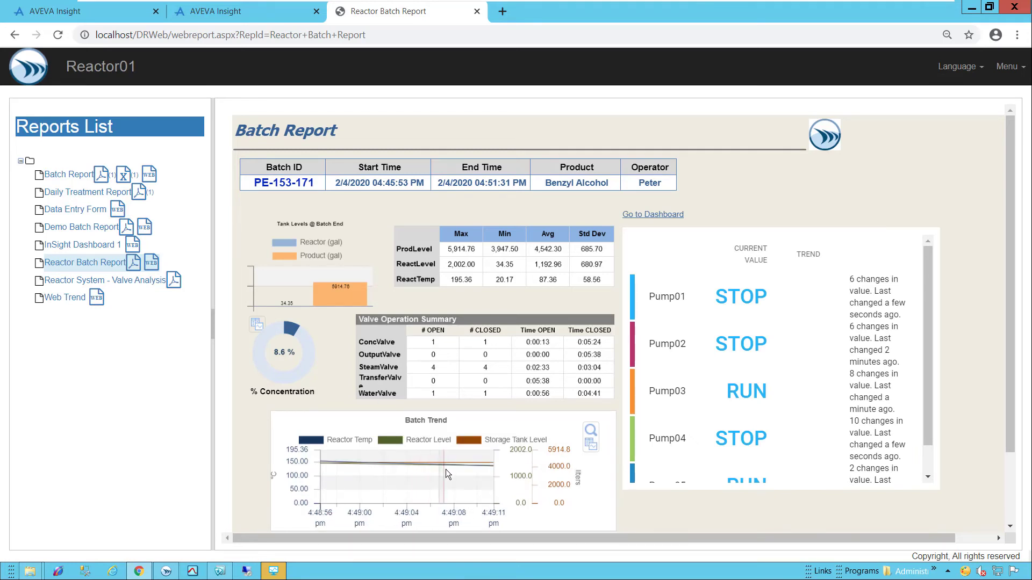
click(593, 437)
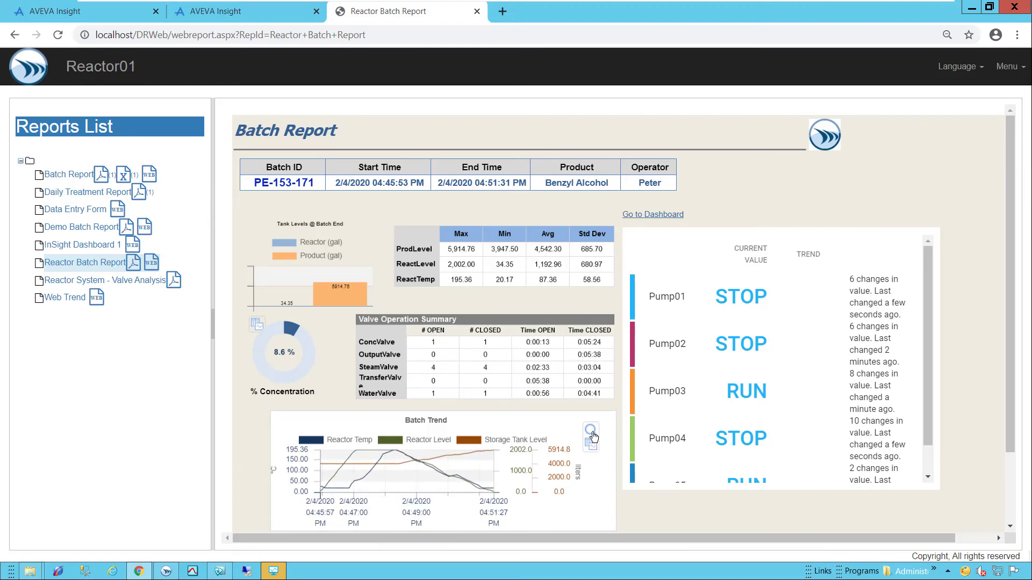
scroll(741, 389, down, 1)
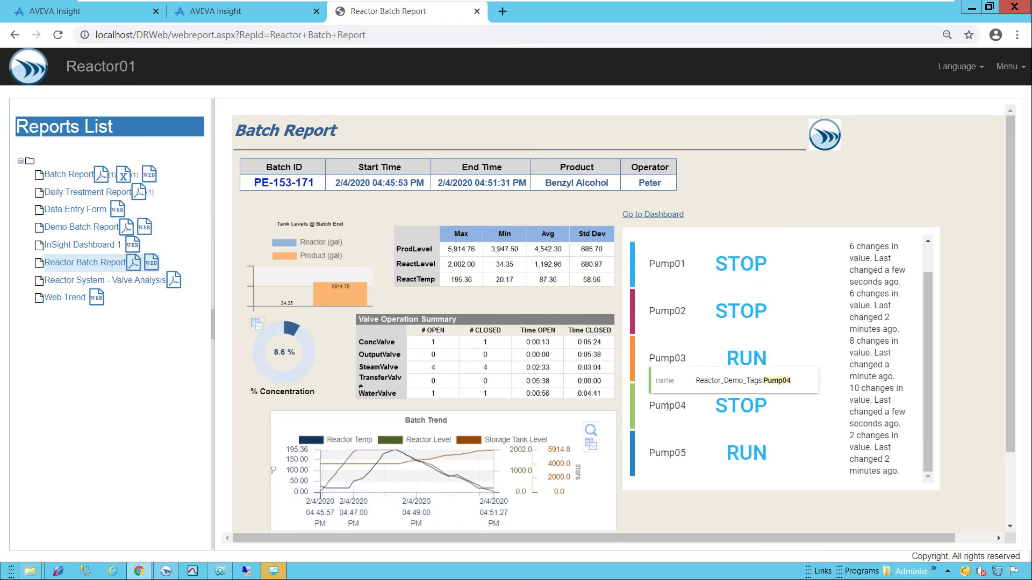
scroll(671, 326, up, 1)
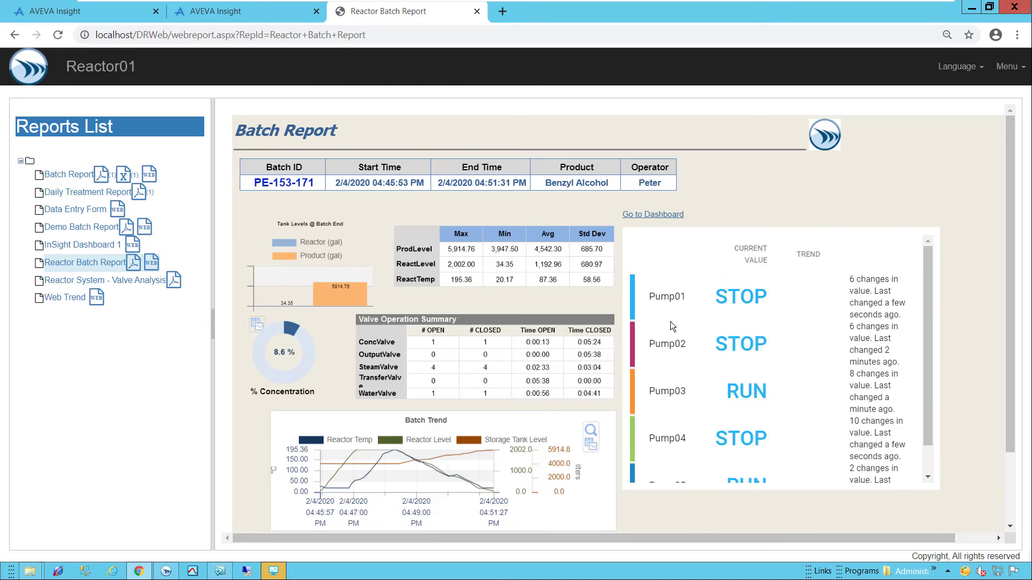